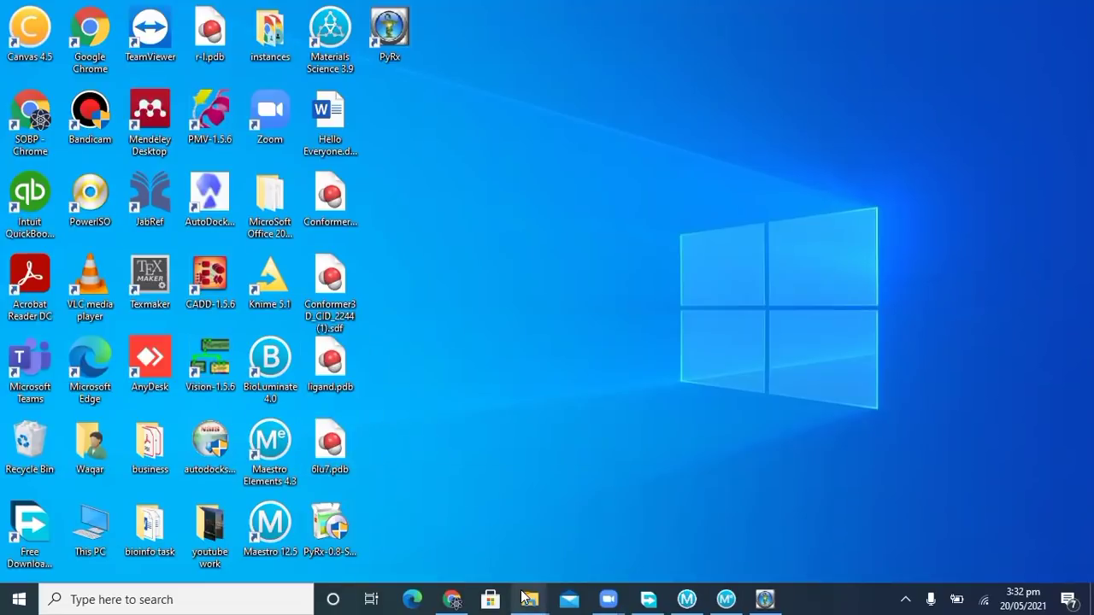
# Open the PyRx folder inside .mgltools in the user's profile folder on Local Disk (C:) in File Explorer.
pyautogui.moveTo(525, 595)
pyautogui.click(572, 530)
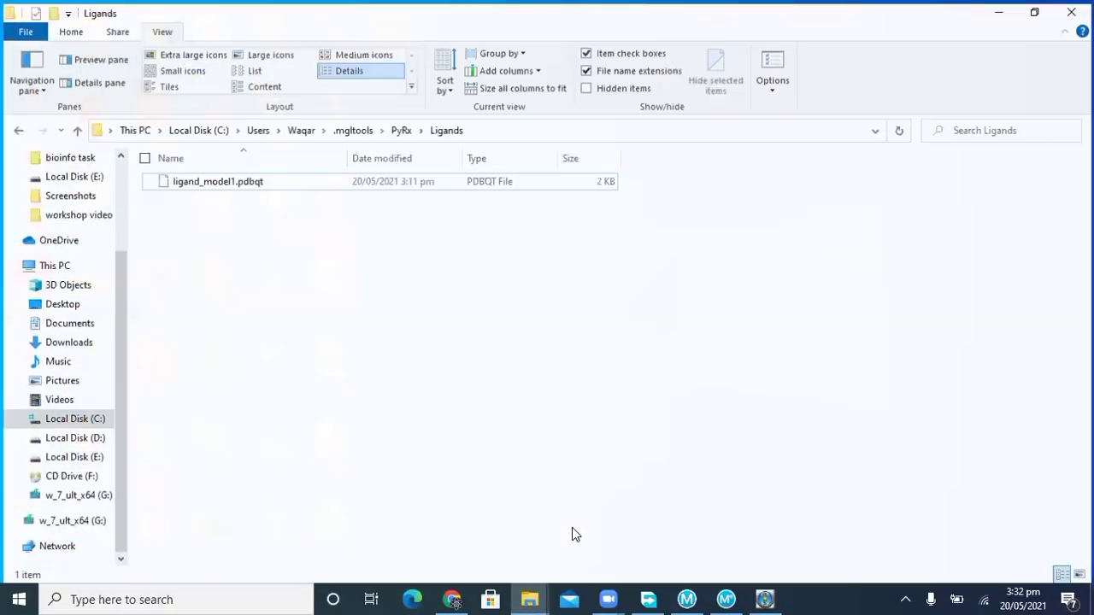
pyautogui.click(87, 421)
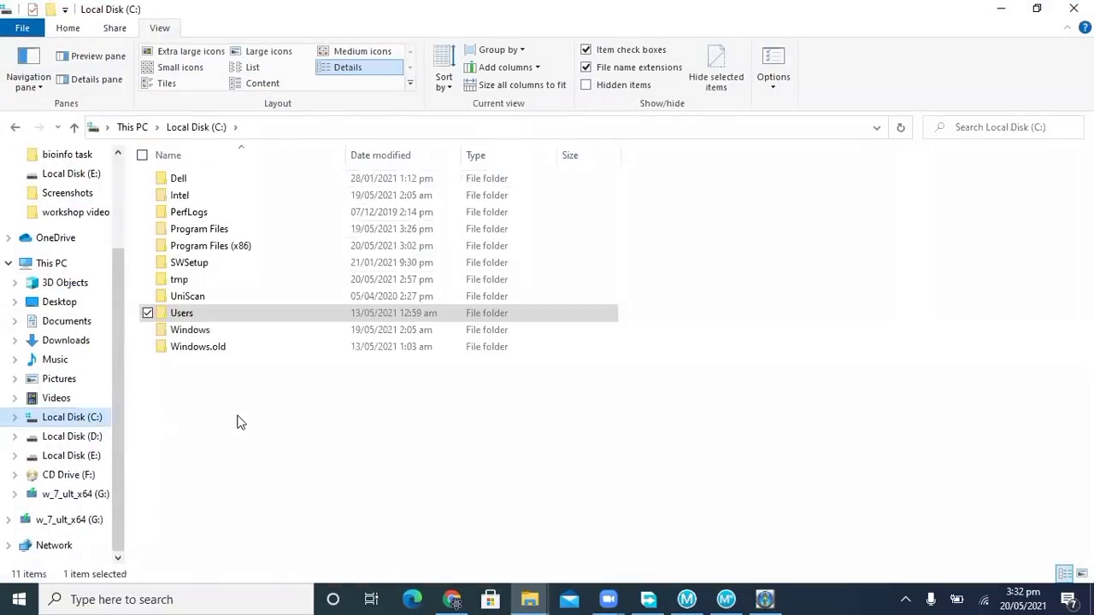
pyautogui.doubleClick(198, 320)
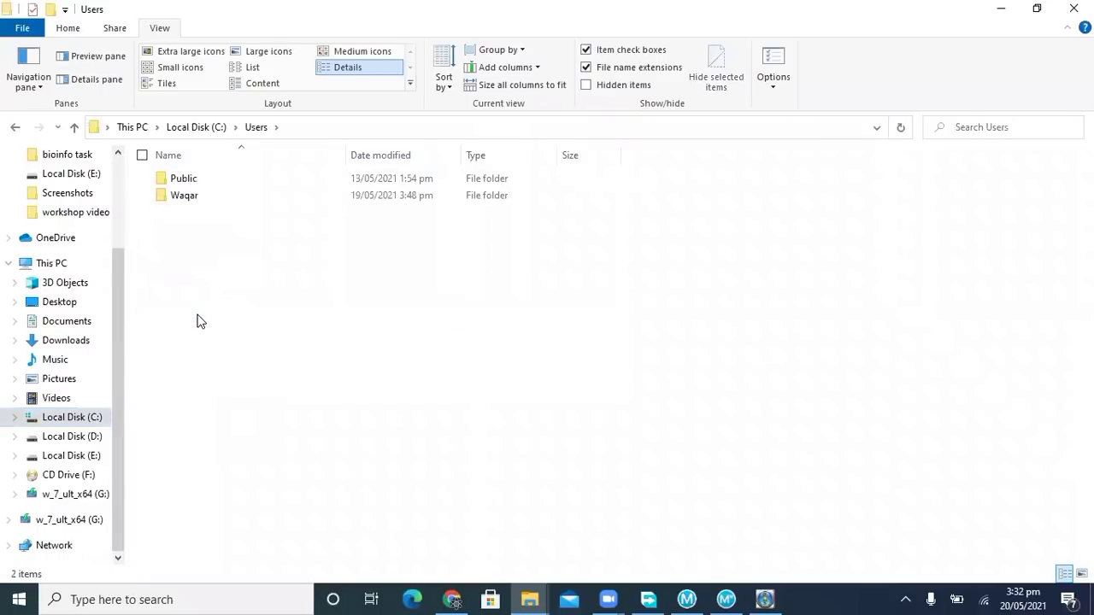
pyautogui.doubleClick(175, 198)
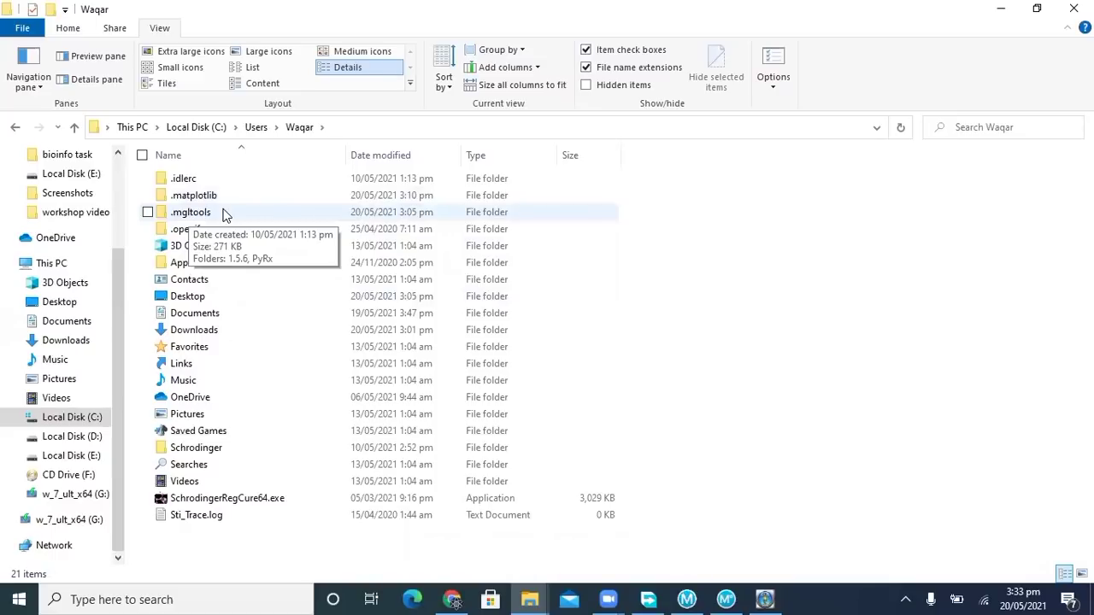
pyautogui.doubleClick(210, 217)
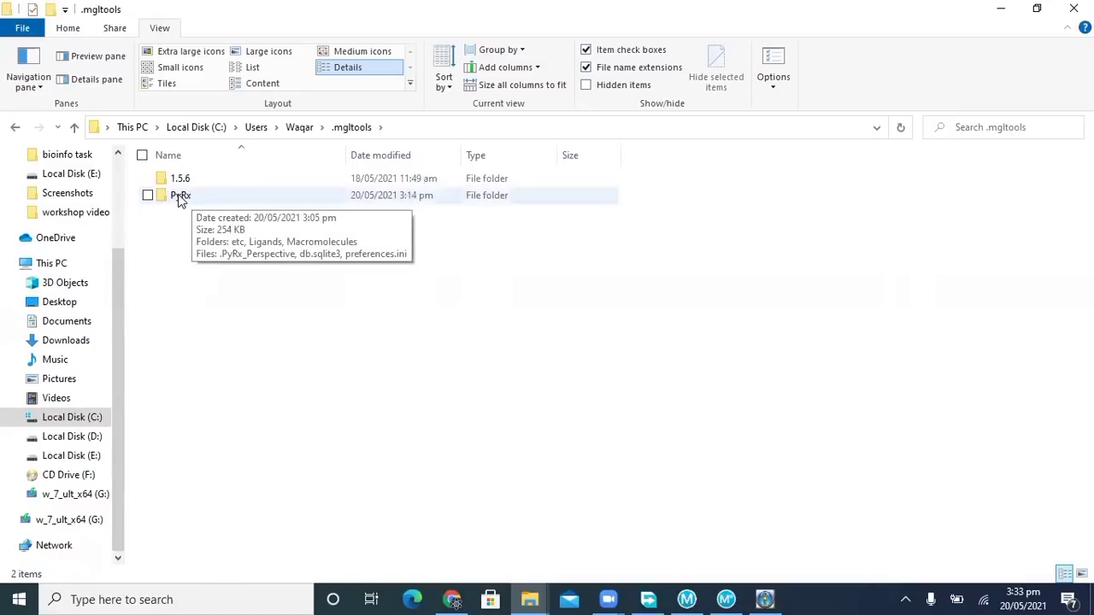
pyautogui.doubleClick(175, 198)
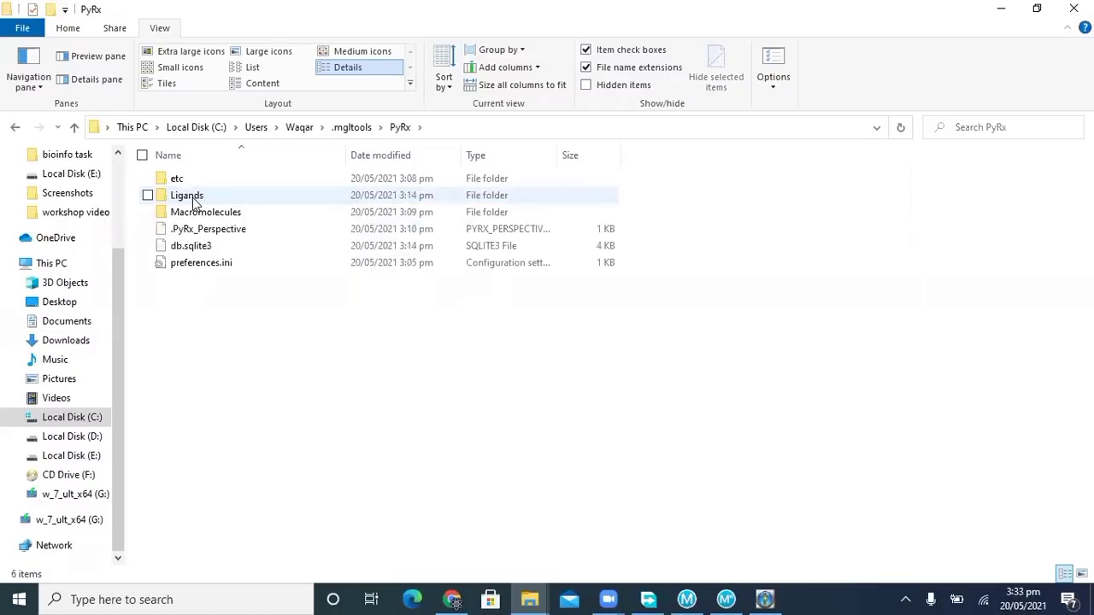
# Check the contents of the Ligands folder and open the 6lu7 folder inside Macromolecules.
pyautogui.doubleClick(179, 197)
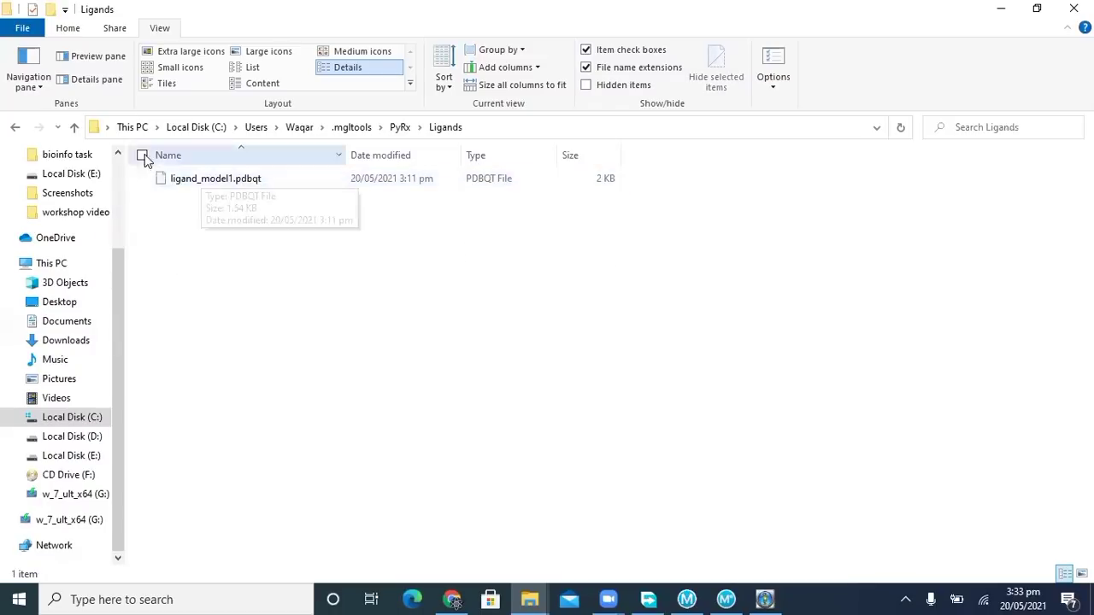
pyautogui.click(73, 128)
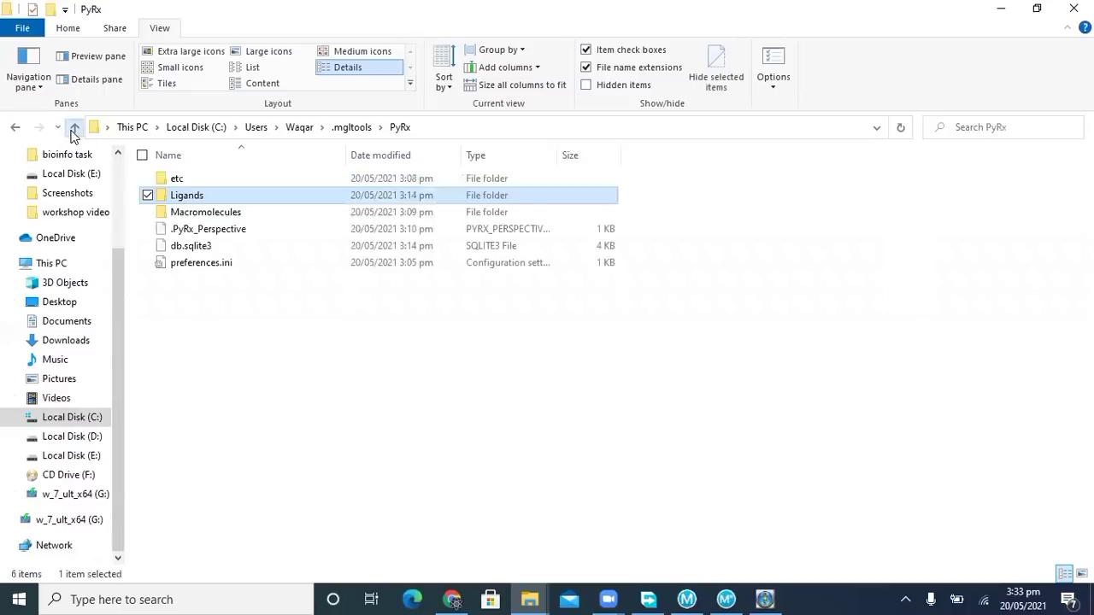
pyautogui.doubleClick(190, 215)
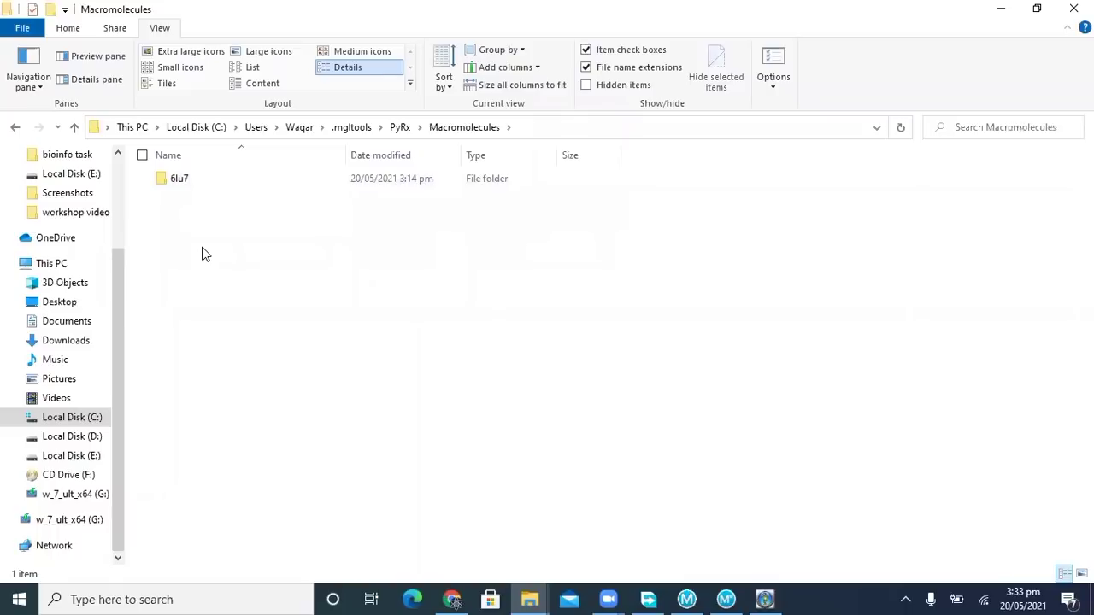
pyautogui.doubleClick(183, 185)
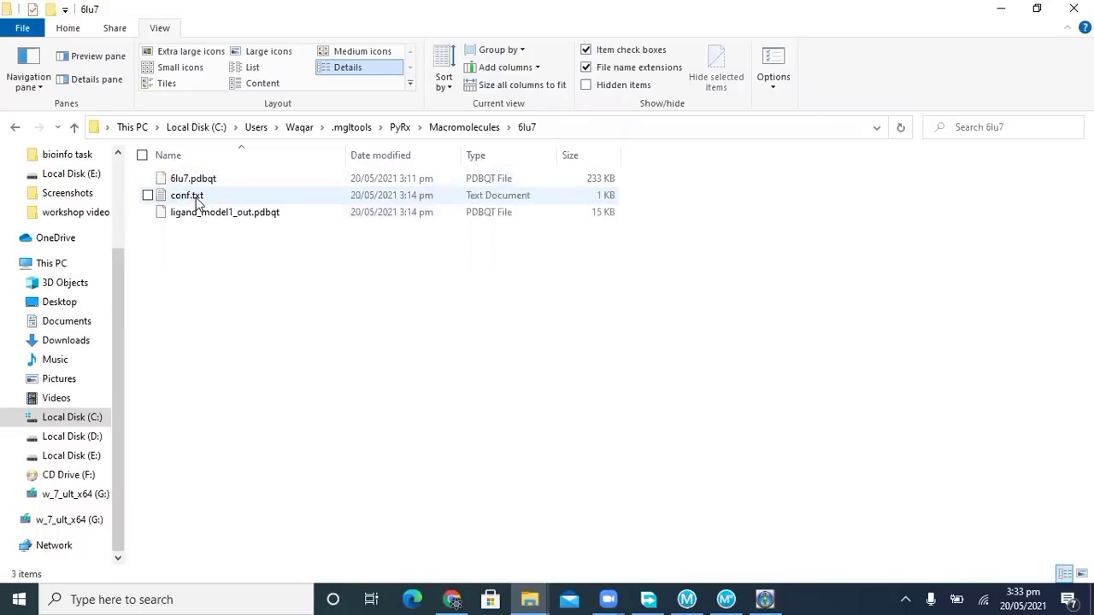
# Review the docking grid settings in conf.txt, close the file and clear the file selection.
pyautogui.doubleClick(192, 197)
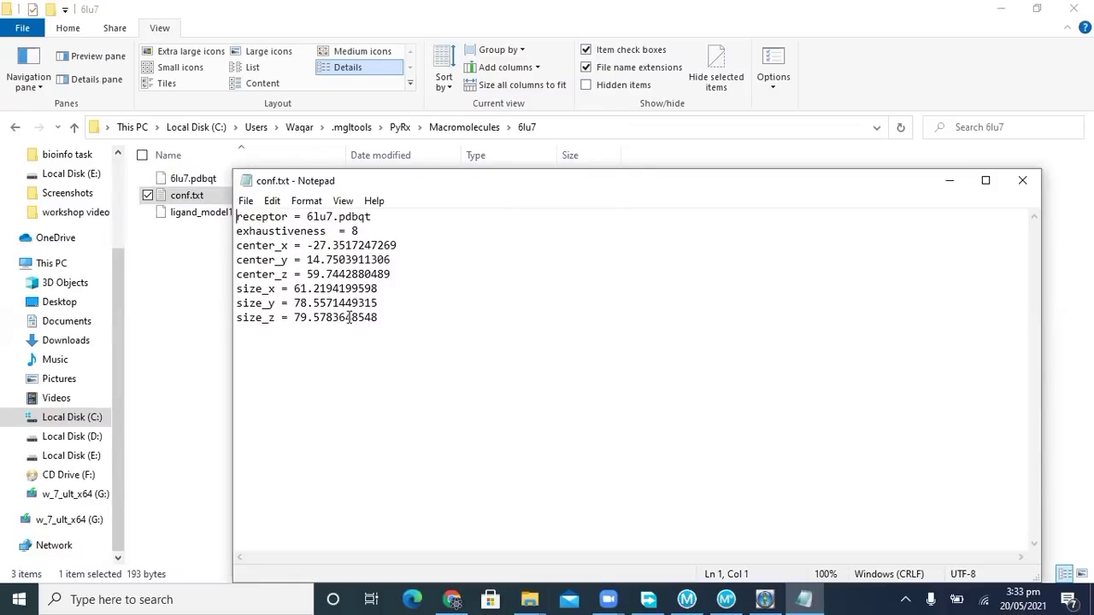
pyautogui.click(1010, 184)
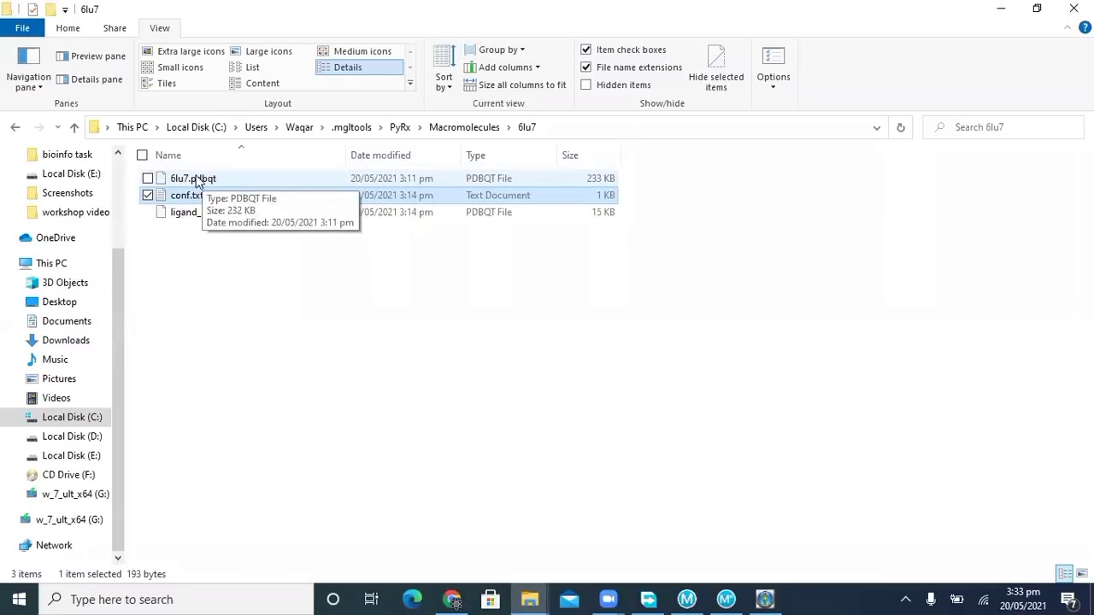
pyautogui.click(220, 282)
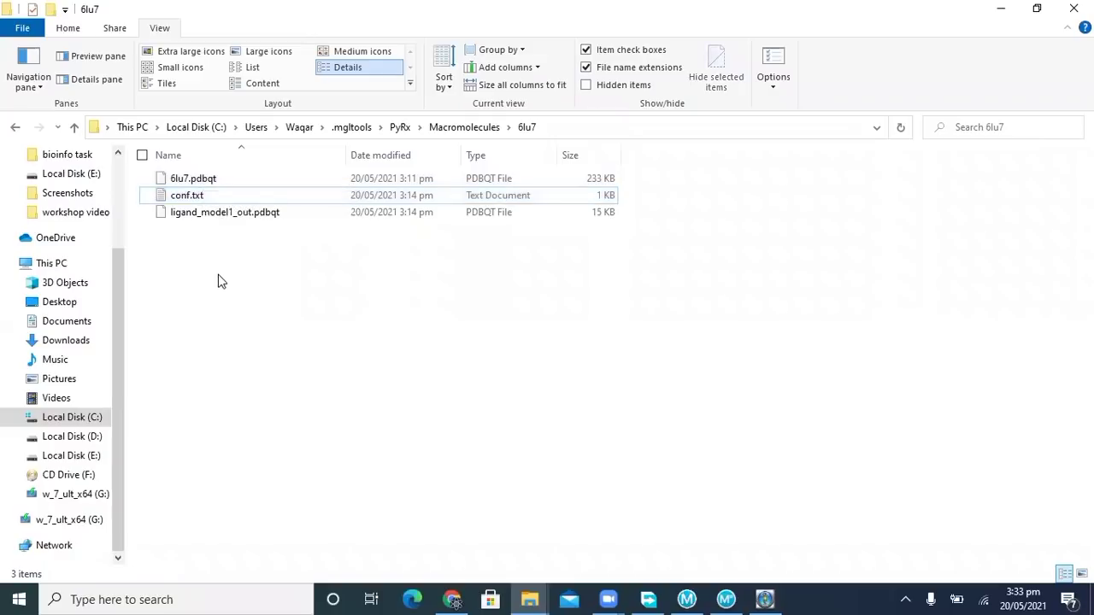
# Open ligand_model1_out.pdbqt in Notepad, keeping it as the app always used for .pdbqt files.
pyautogui.click(211, 220)
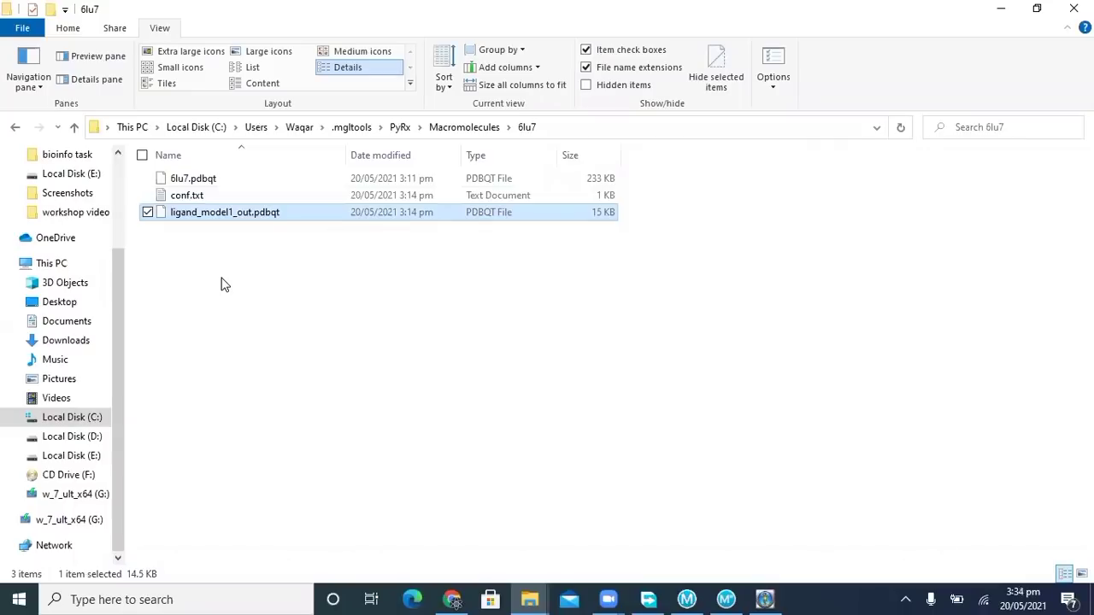
pyautogui.rightClick(267, 215)
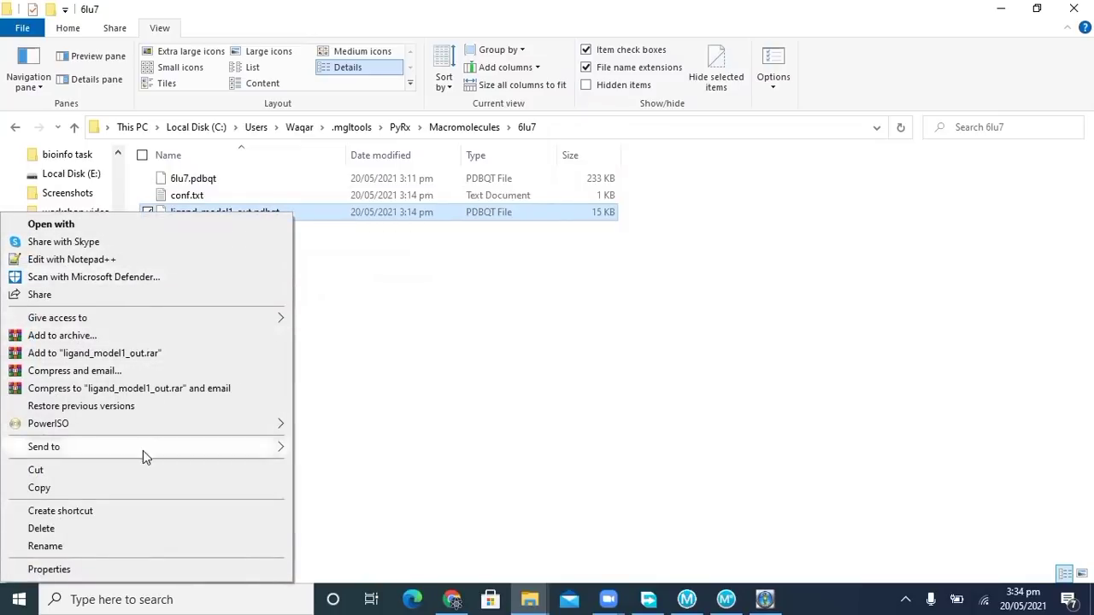
pyautogui.click(86, 226)
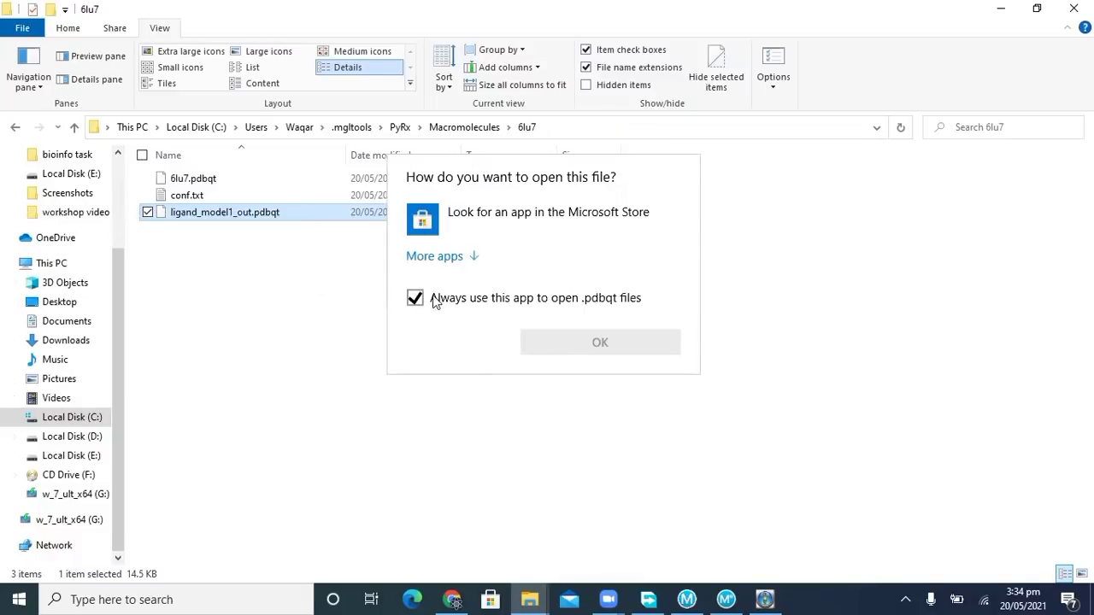
pyautogui.click(425, 258)
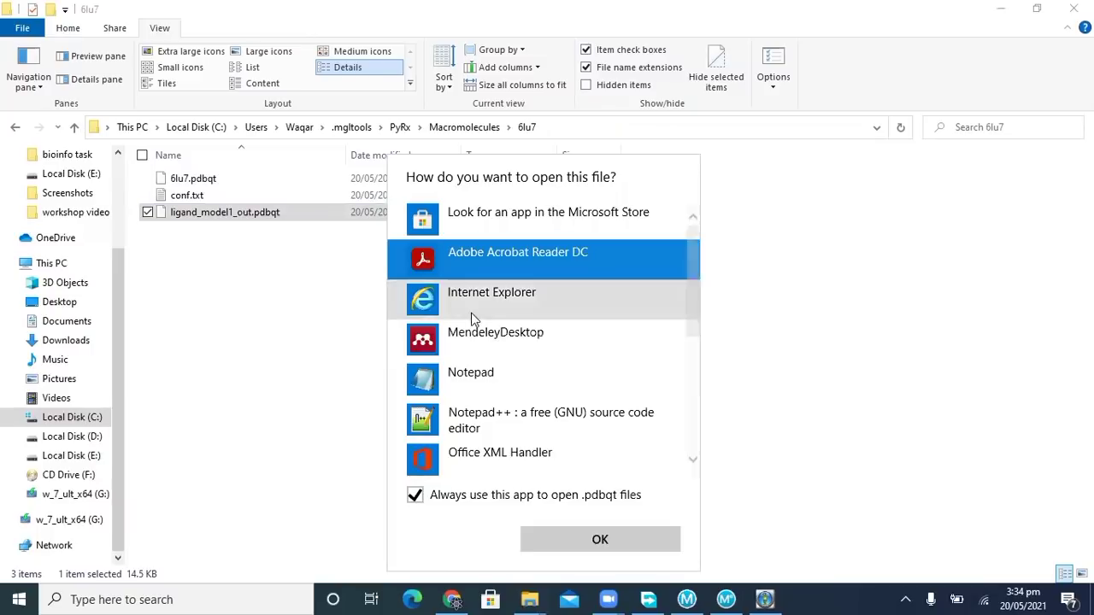
pyautogui.click(495, 372)
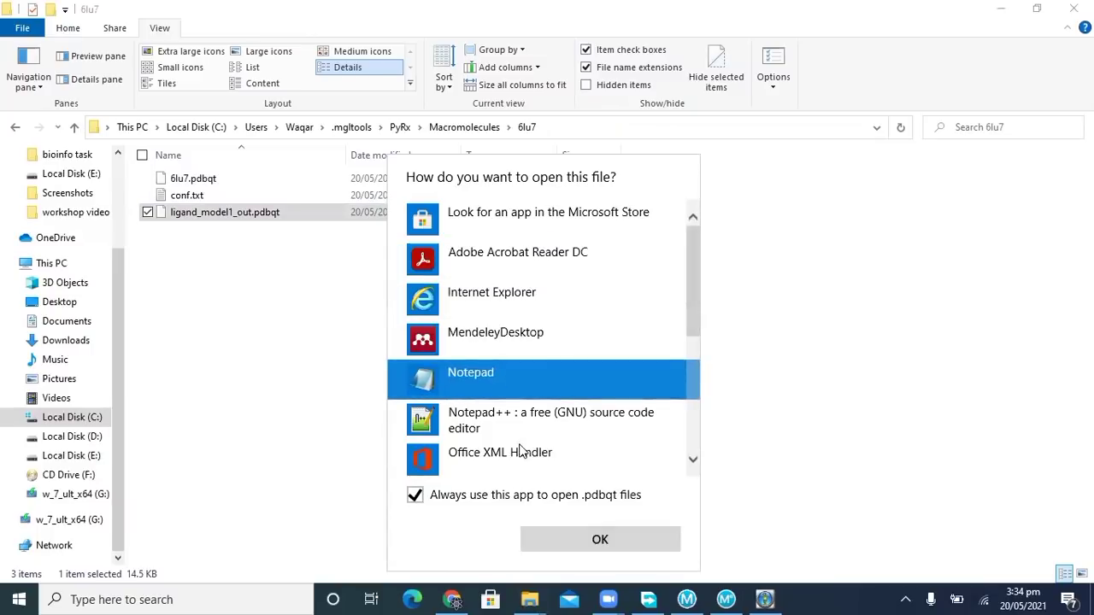
pyautogui.press('Return')
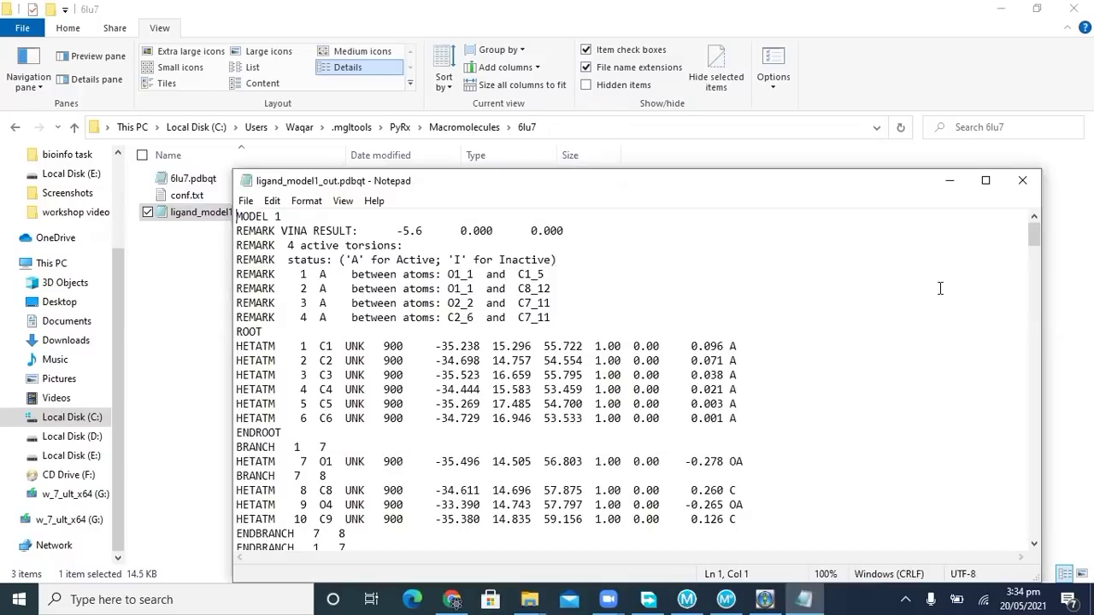
# Look through the docked models and copy the MODEL 1 text from the REMARK VINA RESULT line through TORSDOF 4.
pyautogui.moveTo(1033, 234); pyautogui.dragTo(1034, 340)
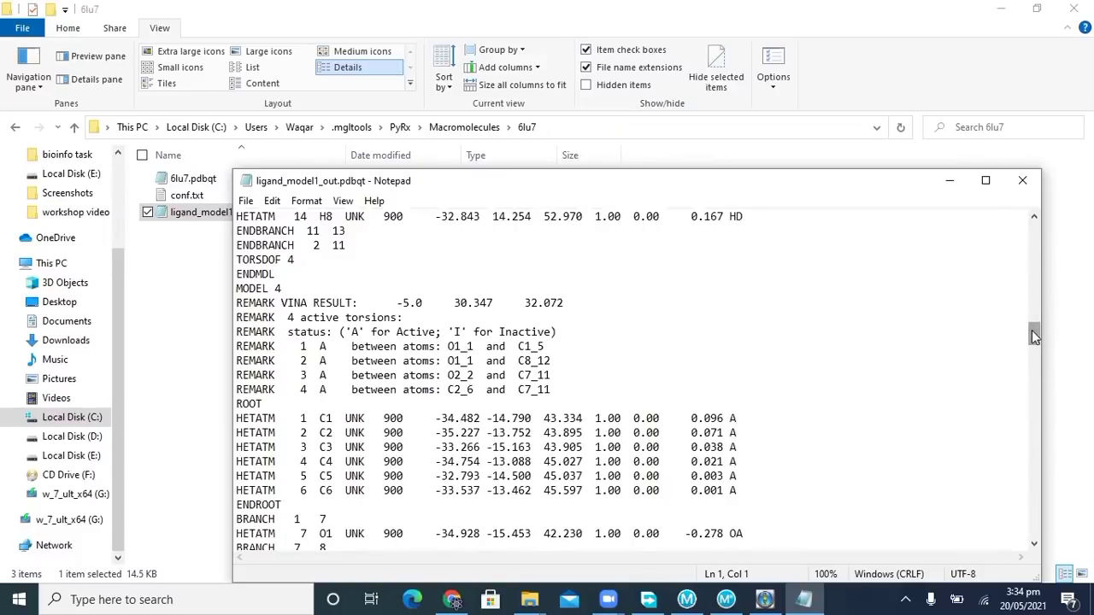
pyautogui.moveTo(1032, 330); pyautogui.dragTo(1032, 223)
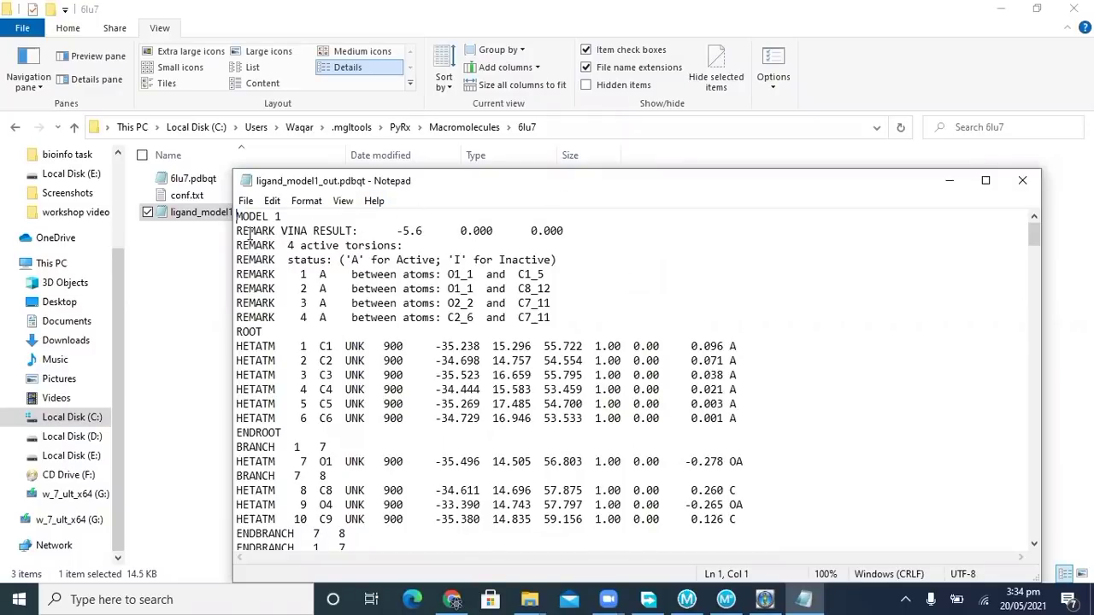
pyautogui.moveTo(237, 229); pyautogui.dragTo(584, 345)
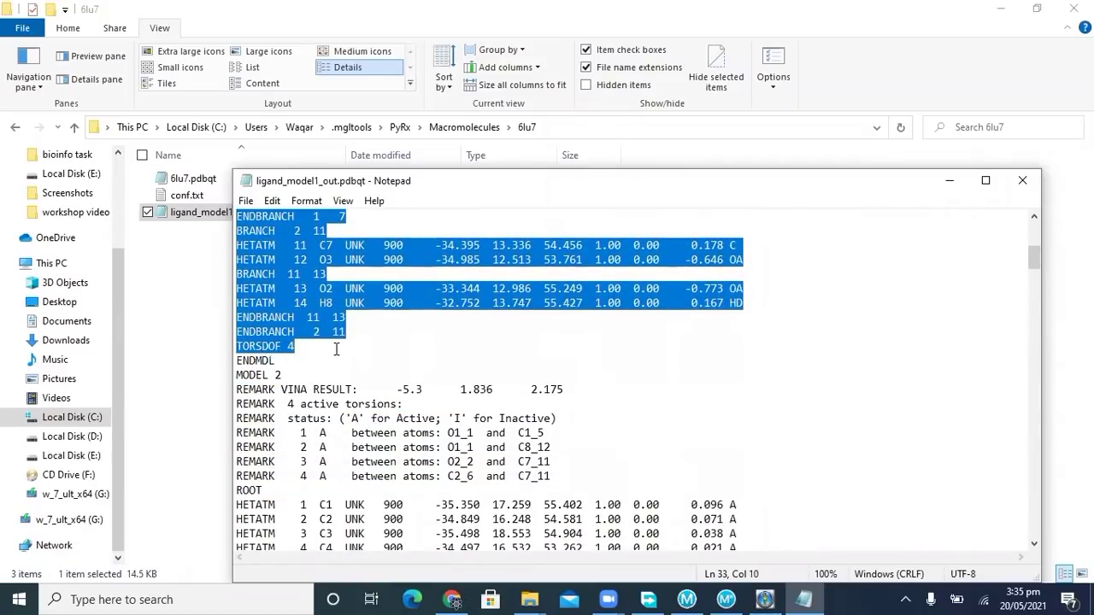
pyautogui.rightClick(267, 331)
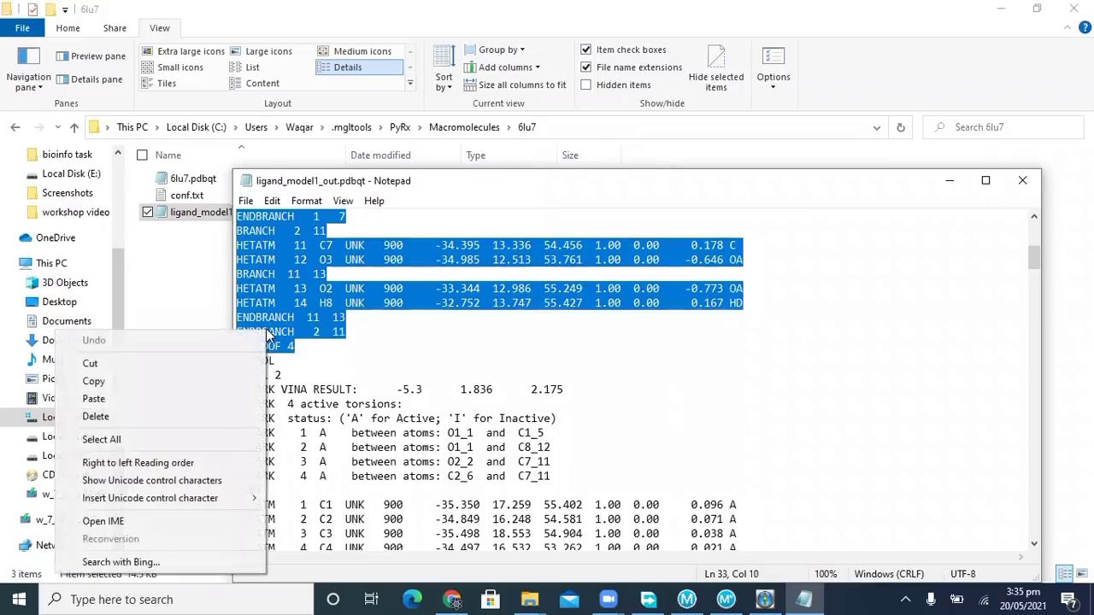
pyautogui.click(122, 385)
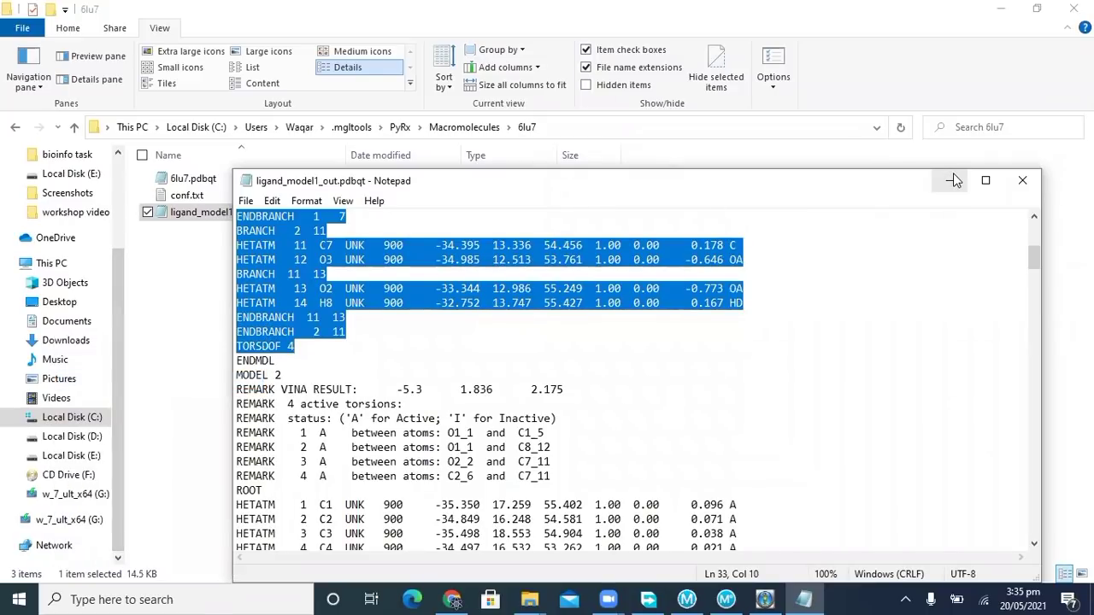
# Minimize the open windows and open the desktop file 6lu7.pdb in Notepad without making it the default app.
pyautogui.click(951, 180)
pyautogui.click(1000, 8)
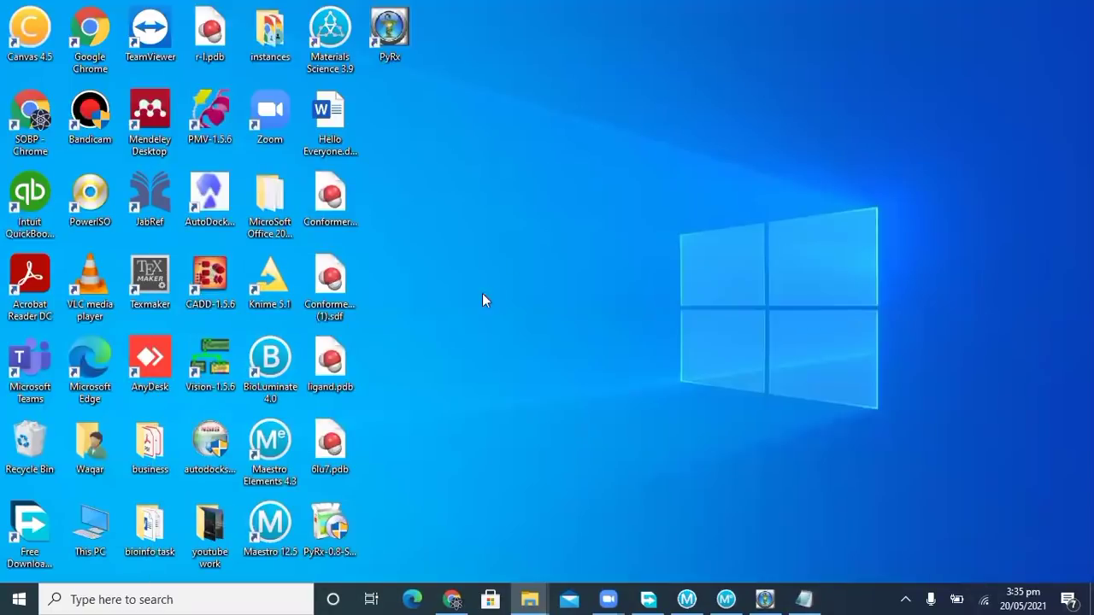
pyautogui.doubleClick(337, 454)
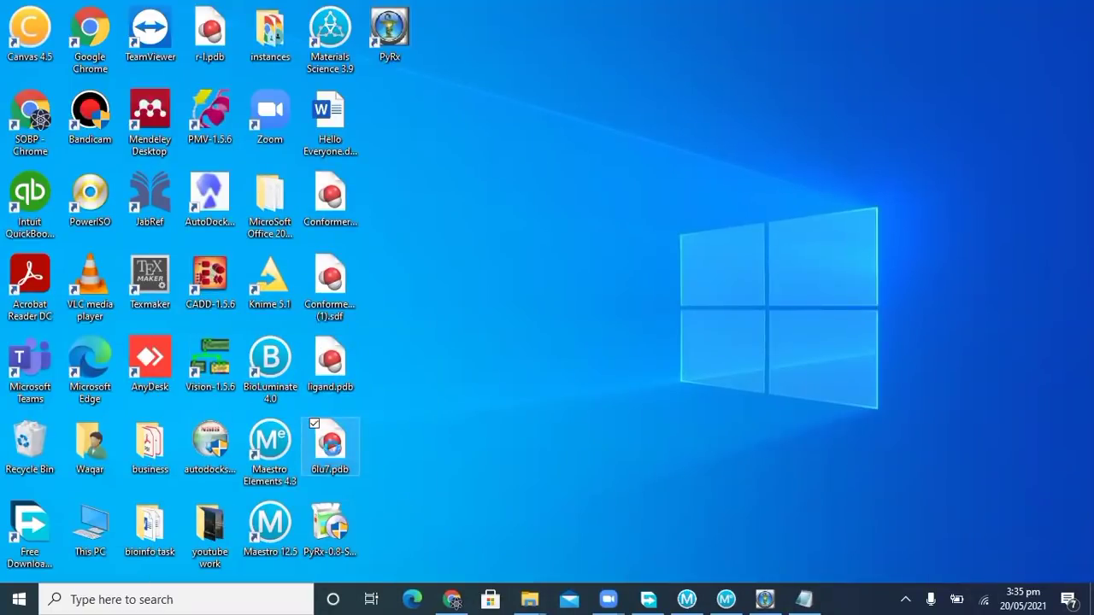
pyautogui.rightClick(335, 451)
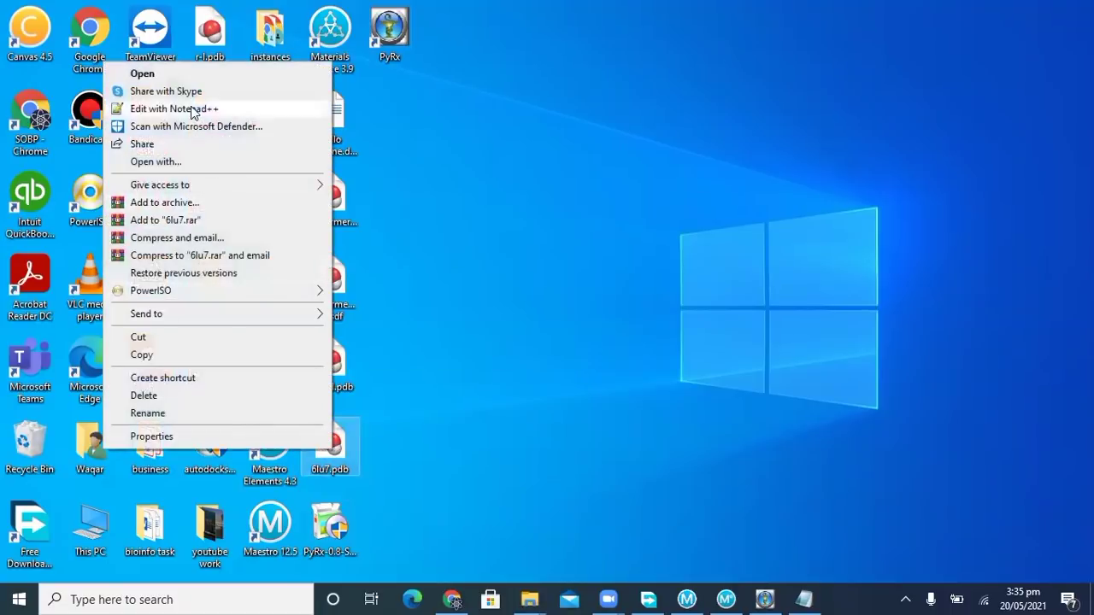
pyautogui.click(189, 162)
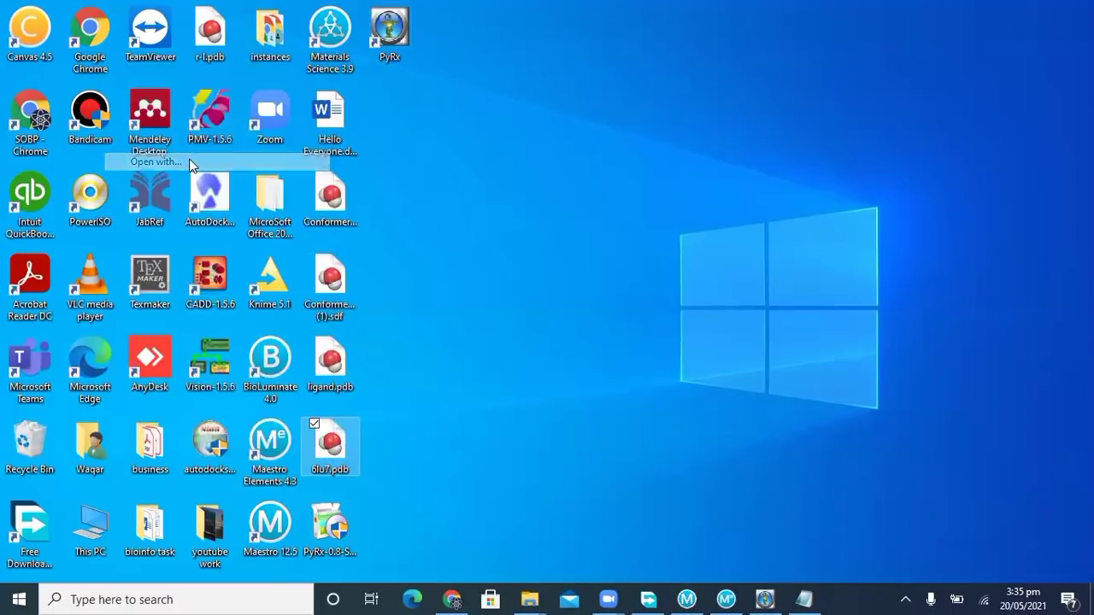
pyautogui.click(435, 346)
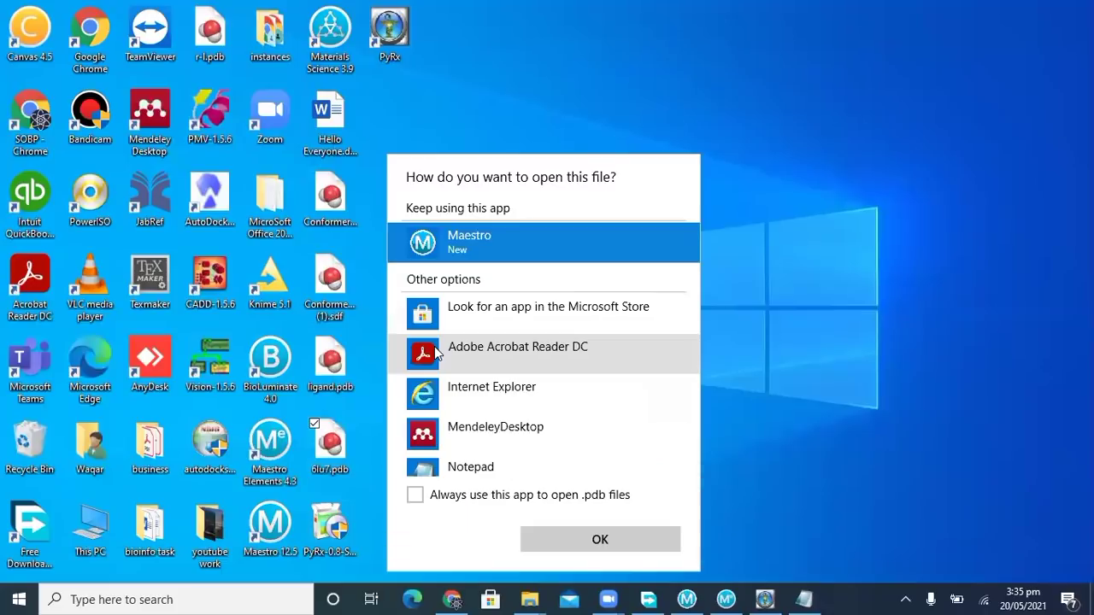
pyautogui.click(455, 472)
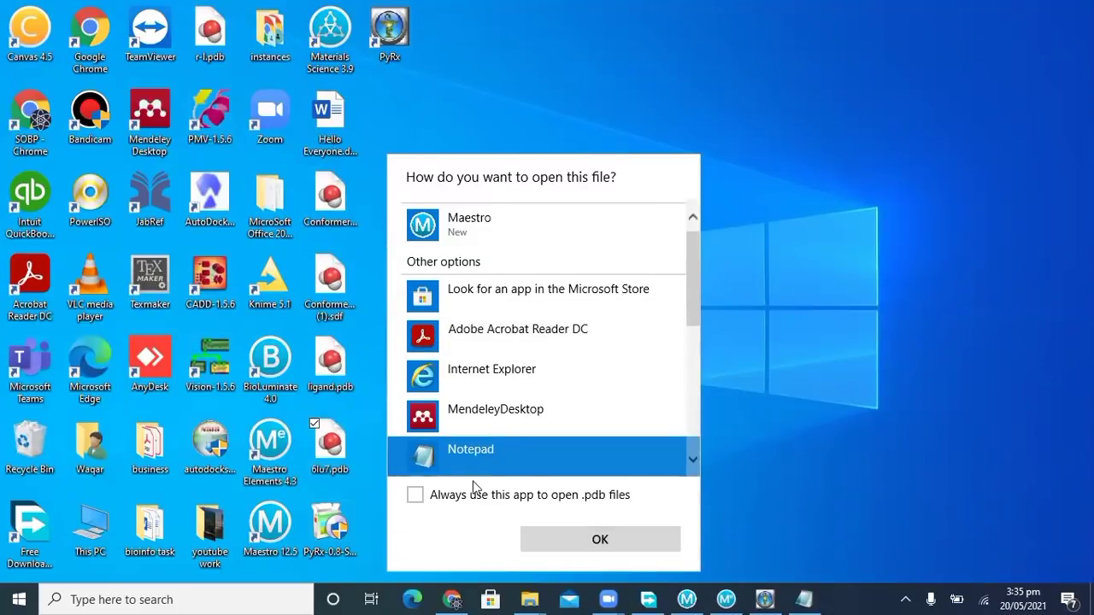
pyautogui.press('Return')
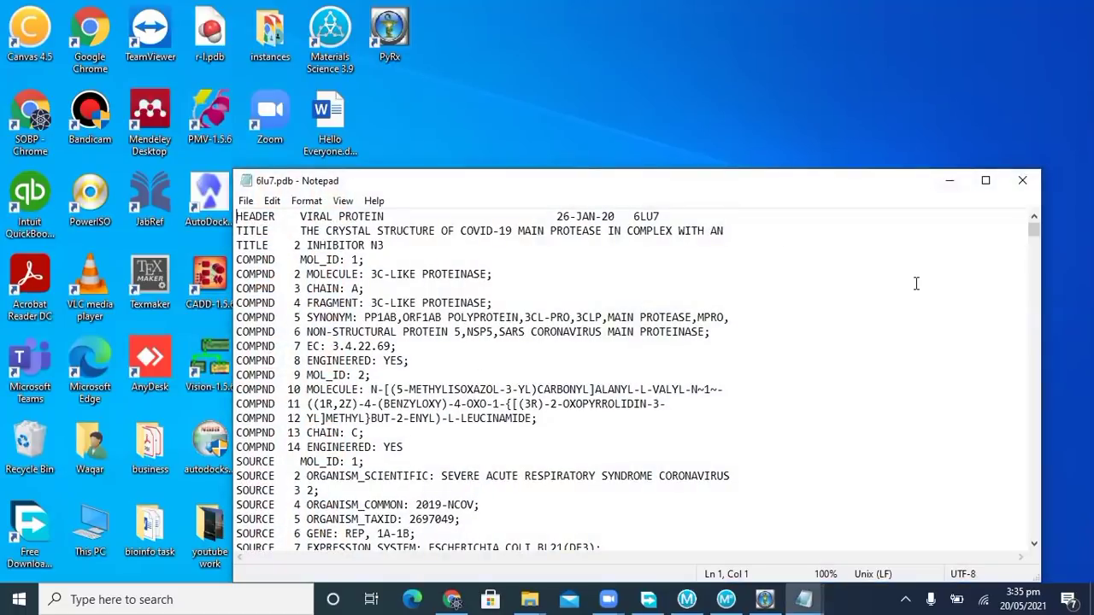
# Paste the copied ligand model on a new line between the MASTER and END lines of 6lu7.pdb.
pyautogui.moveTo(1033, 229); pyautogui.dragTo(1008, 488)
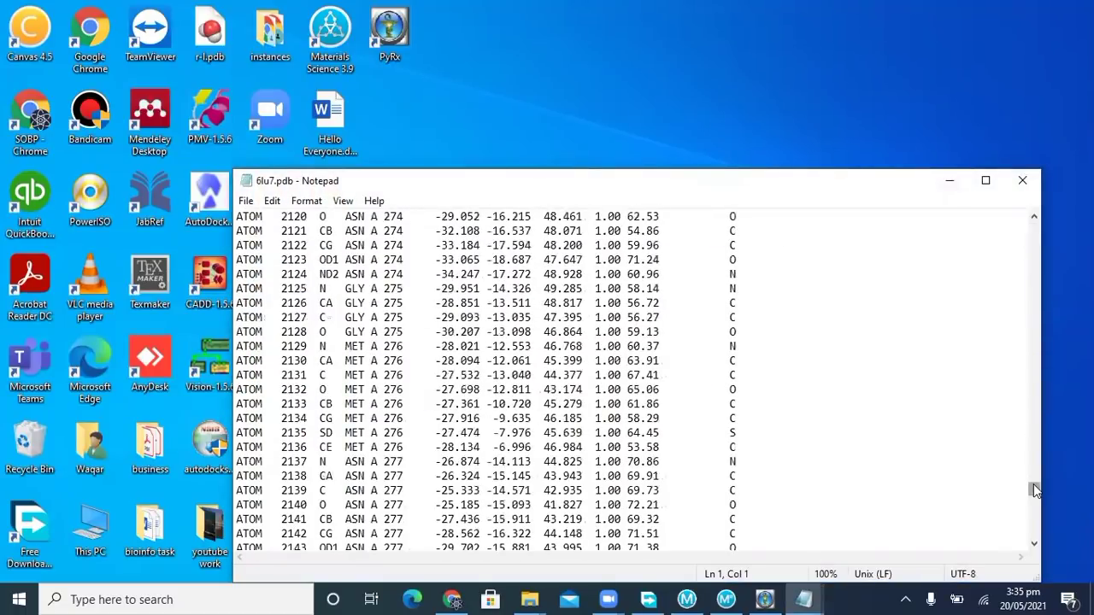
pyautogui.scroll(-20, 1034, 489)
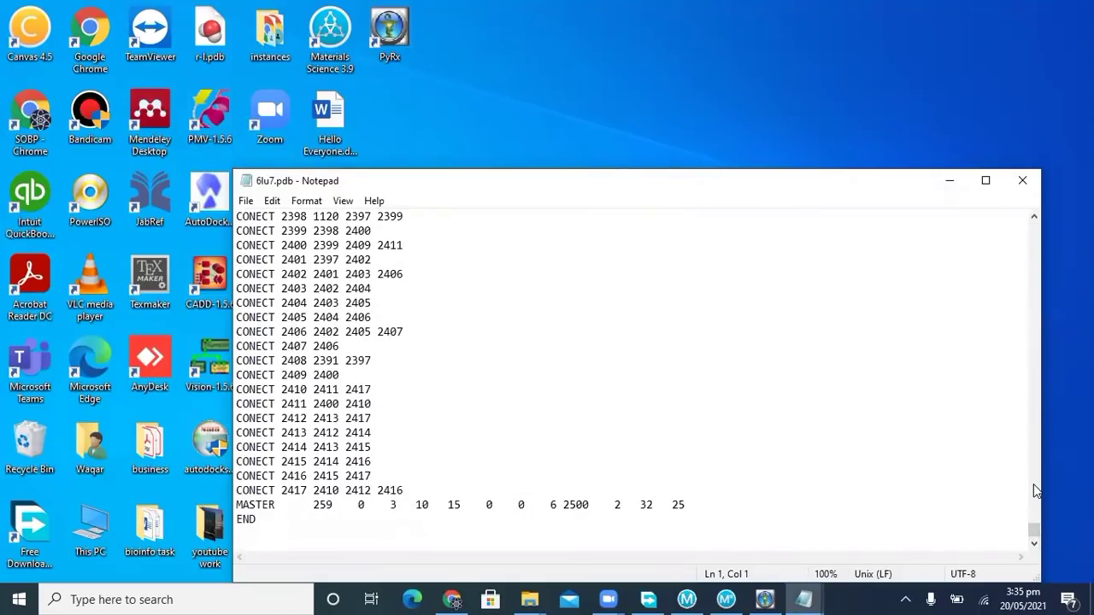
pyautogui.click(691, 506)
pyautogui.press('Return')
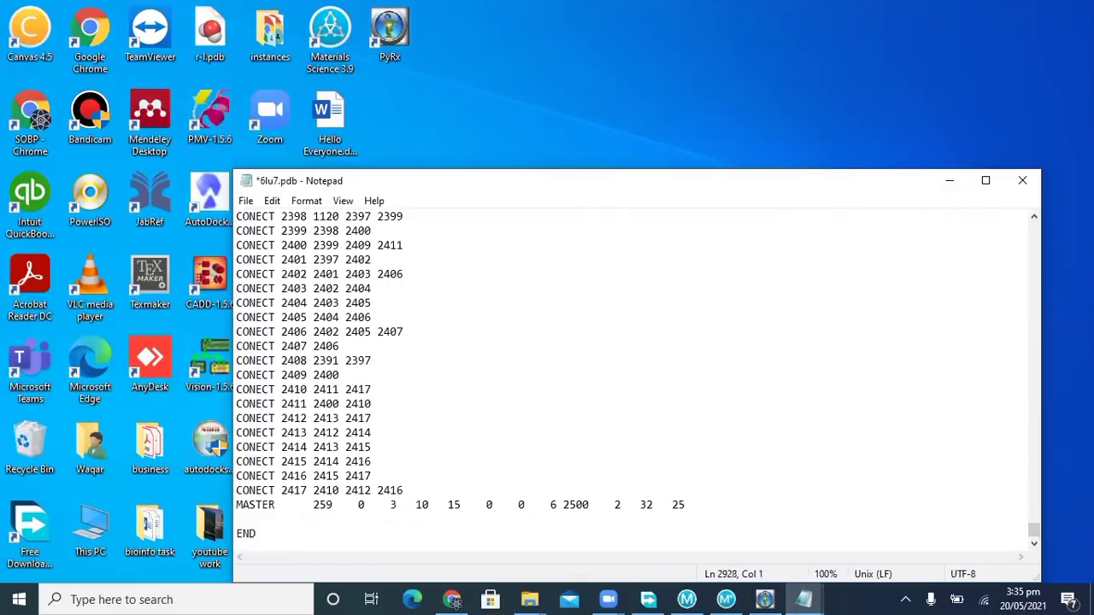
pyautogui.hotkey('ctrl', 'v')
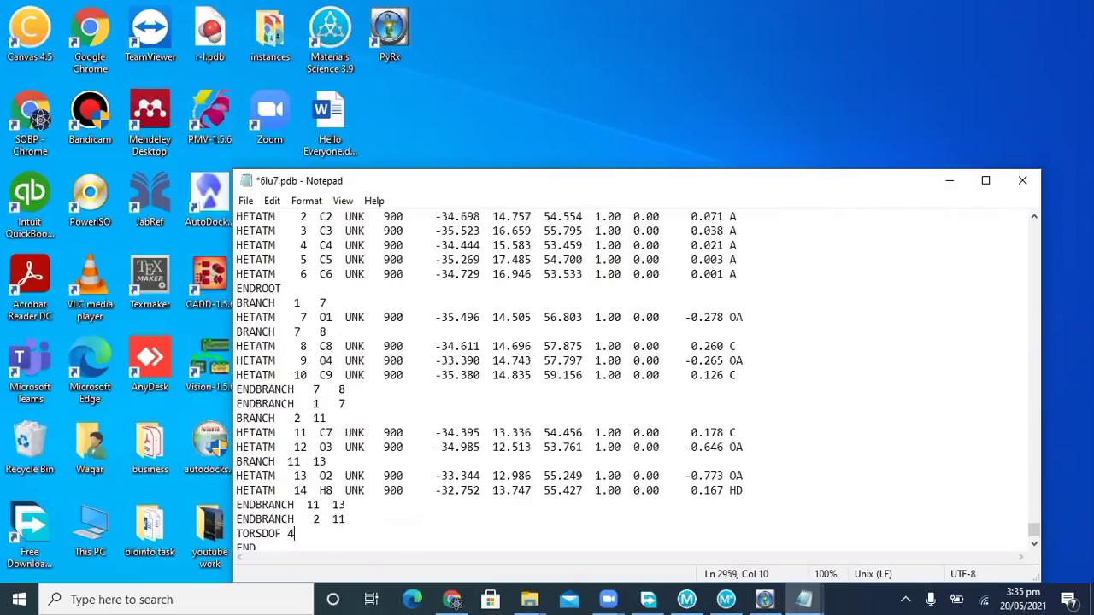
# Save the edited 6lu7.pdb, close Notepad and move the file's icon to the end of the desktop icons.
pyautogui.hotkey('ctrl', 's')
pyautogui.click(1021, 183)
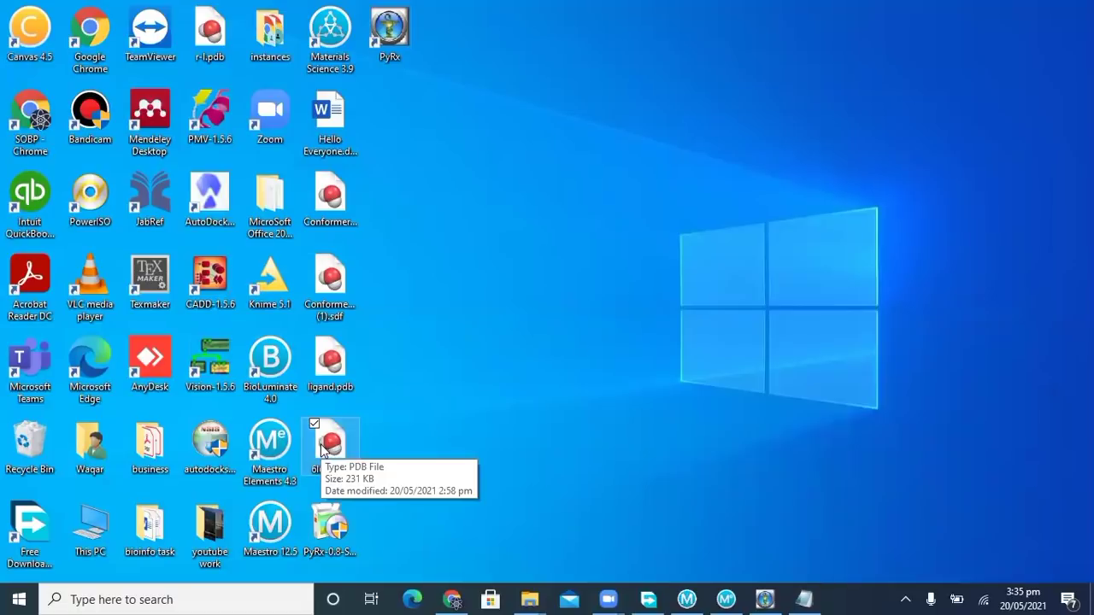
pyautogui.moveTo(320, 443); pyautogui.dragTo(751, 253)
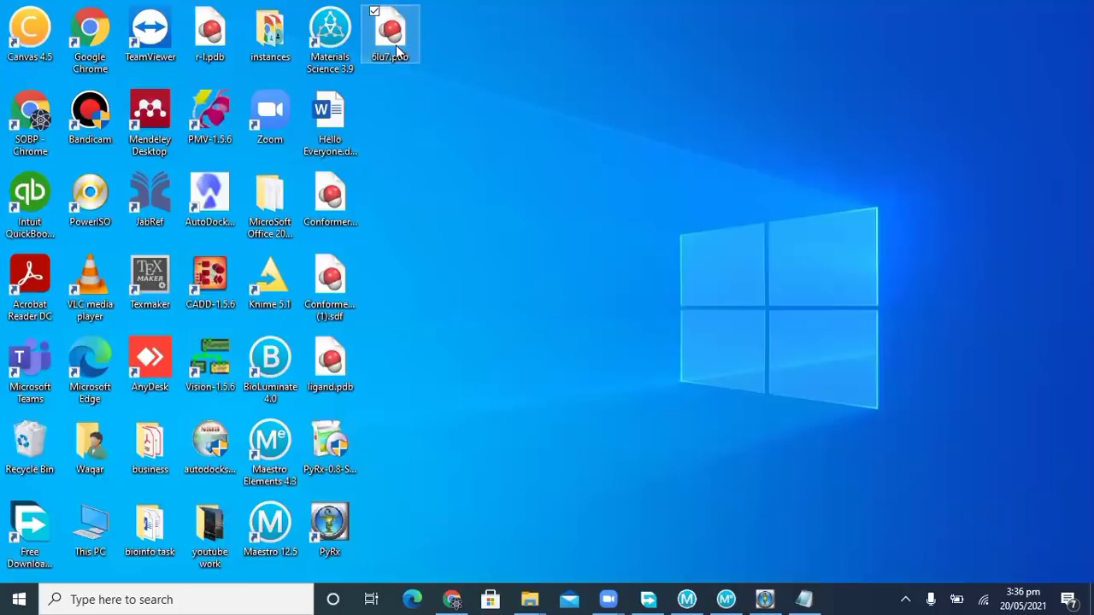
pyautogui.click(673, 482)
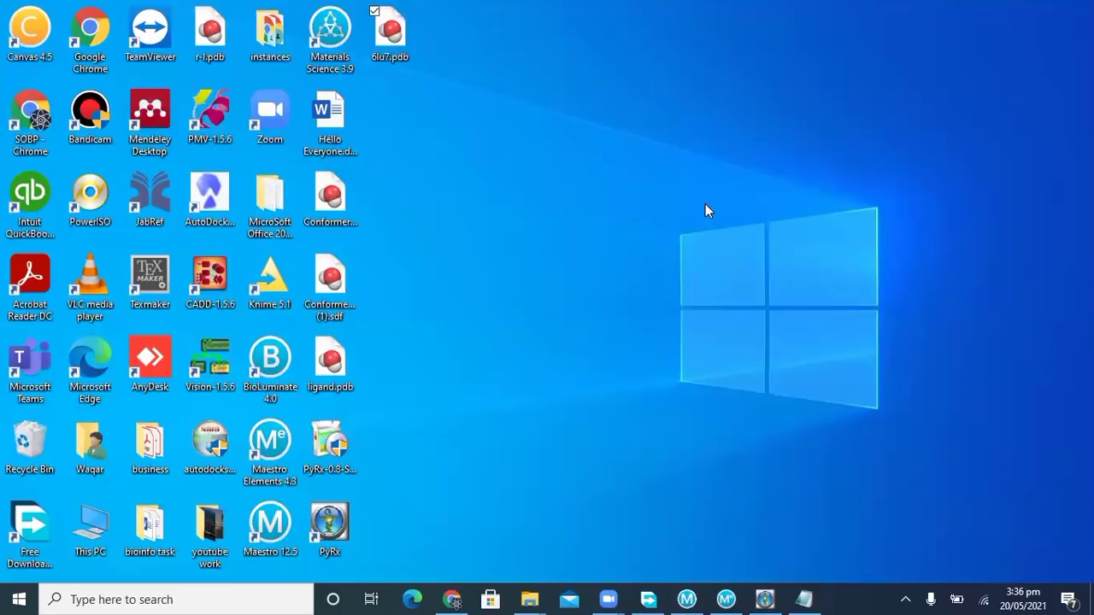
# Open the desktop file 6lu7.pdb in Maestro and dismiss the import progress report.
pyautogui.doubleClick(407, 38)
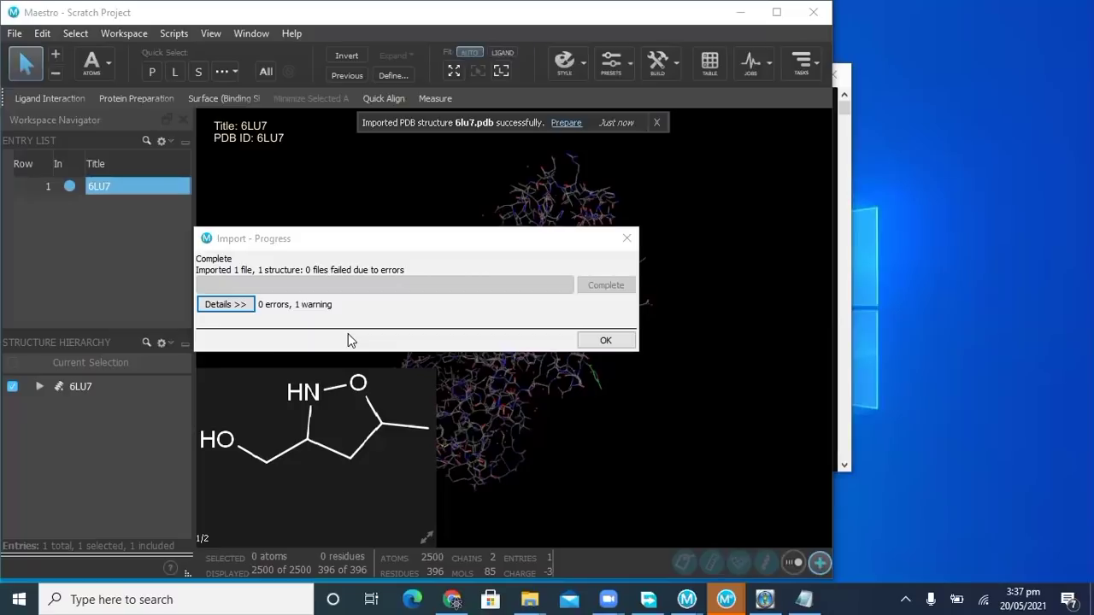
pyautogui.click(608, 342)
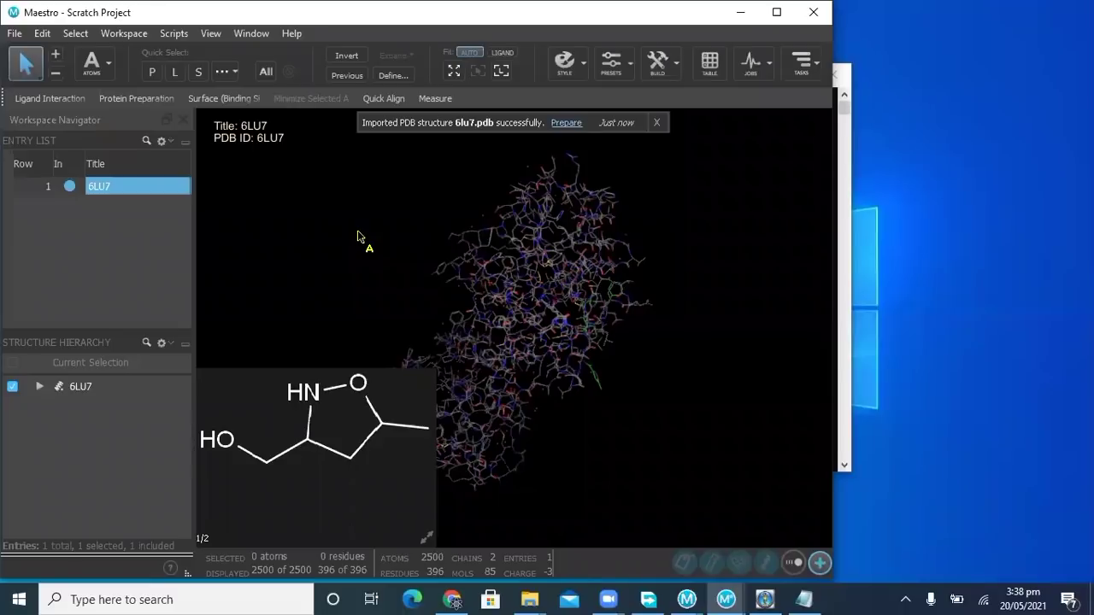
# Open the 2D Ligand Interaction Diagram of 6LU7 with the LID legend shown, and minimize and restore its window.
pyautogui.click(69, 101)
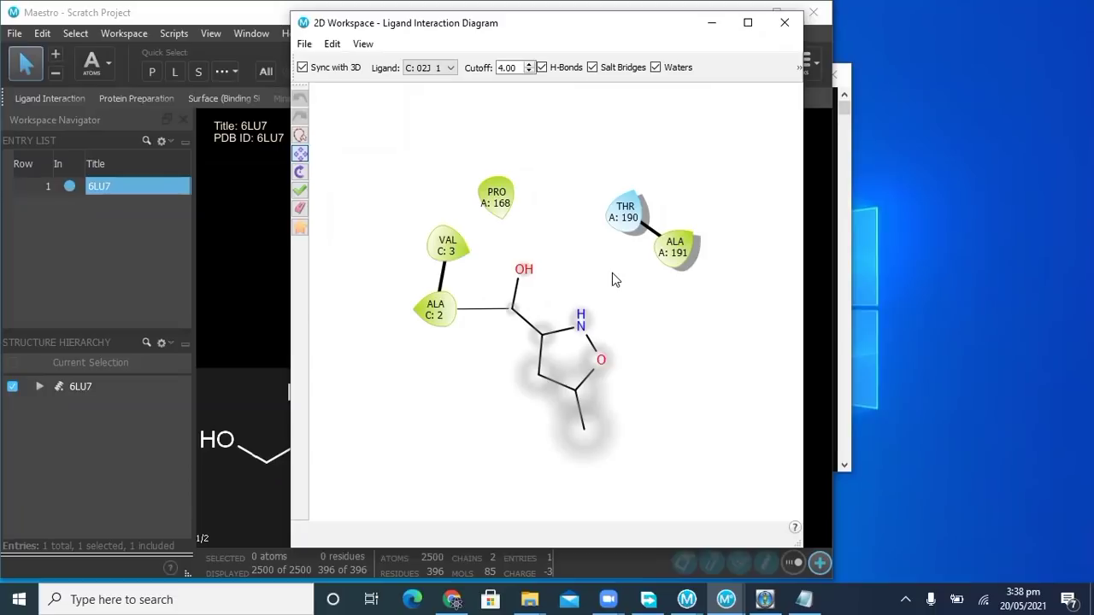
pyautogui.click(362, 44)
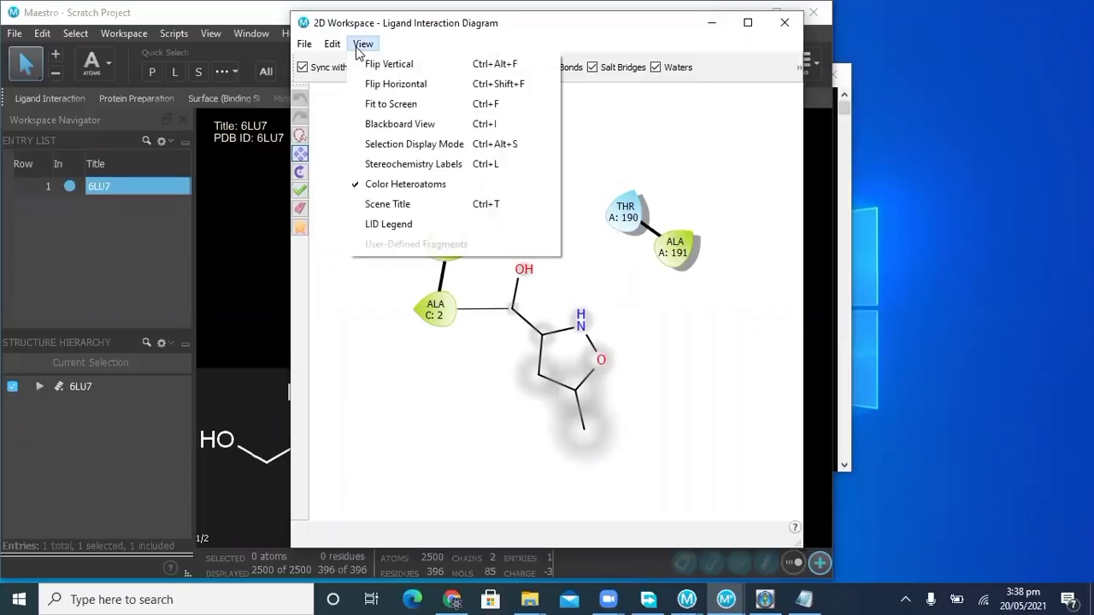
pyautogui.click(397, 226)
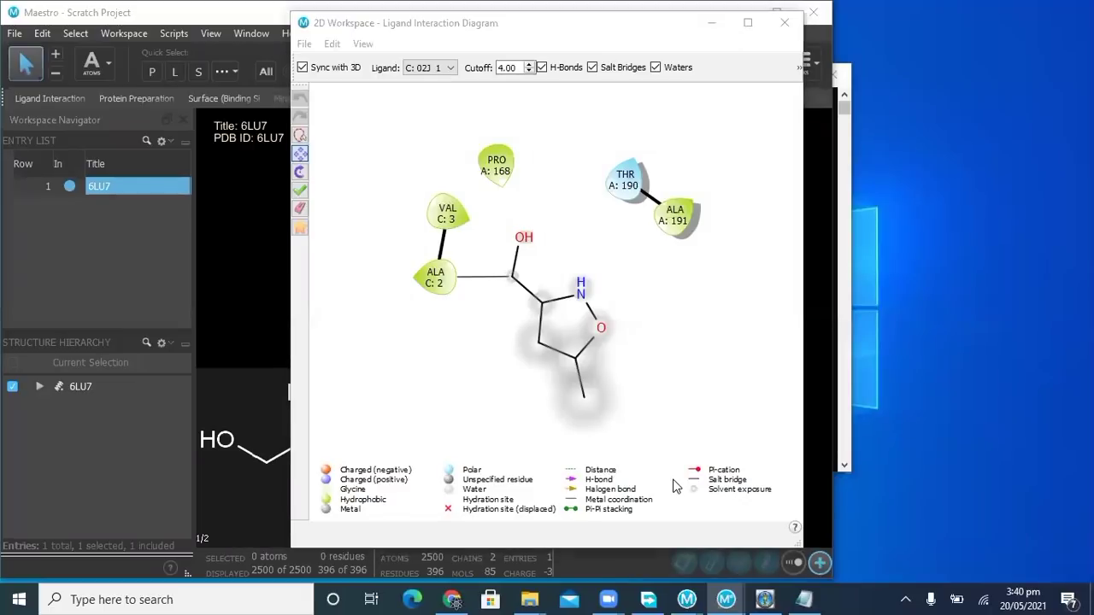
pyautogui.click(712, 23)
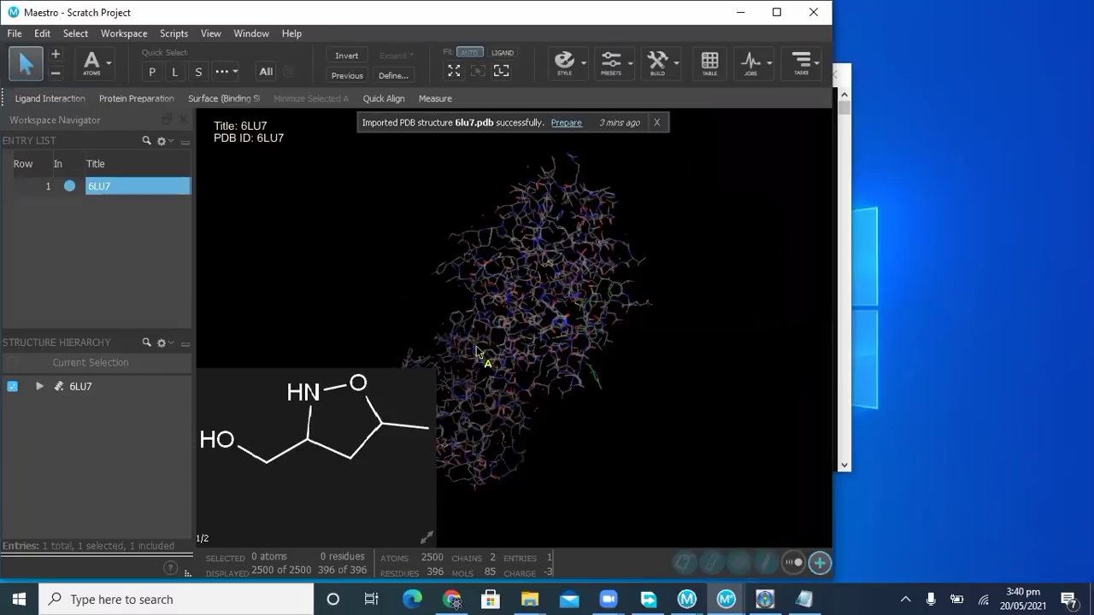
pyautogui.moveTo(726, 598)
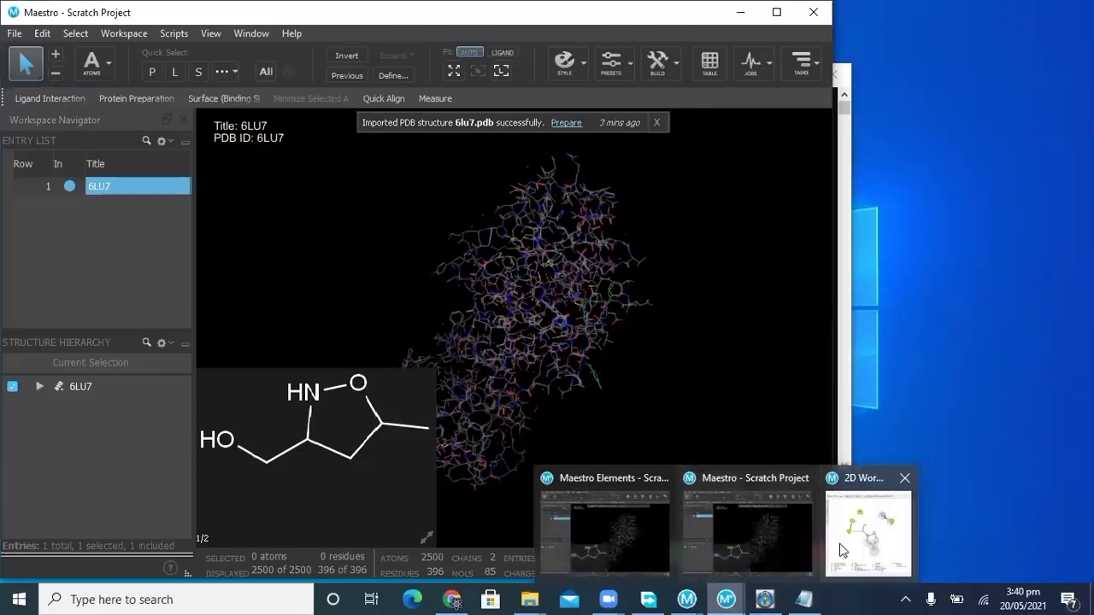
pyautogui.click(850, 546)
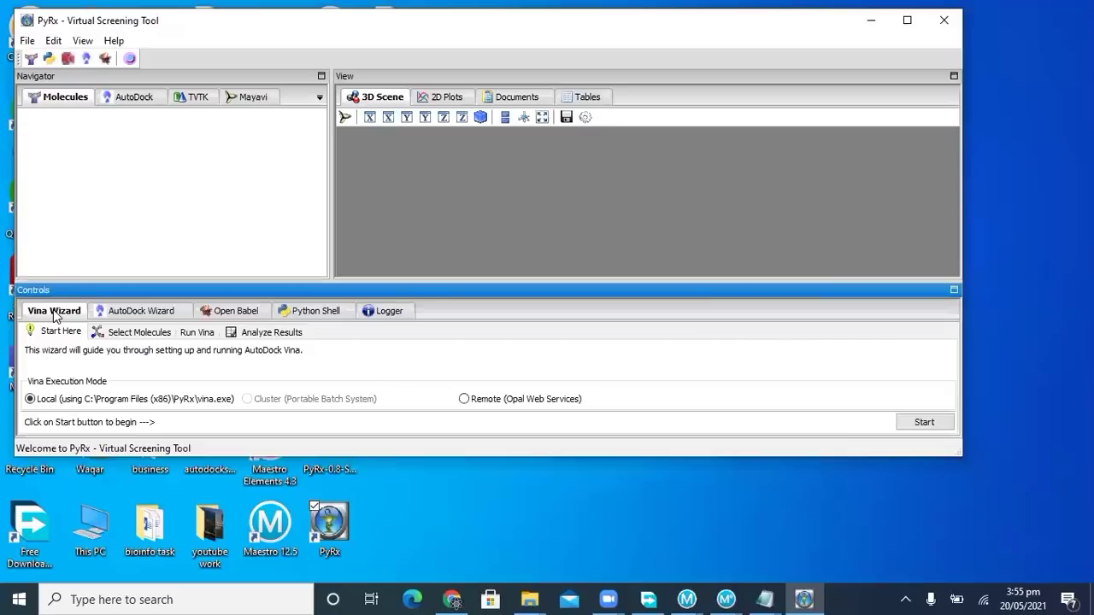
# Start the Vina Wizard in PyRx in local mode and add ligand.pdb from the desktop as the ligand.
pyautogui.click(900, 421)
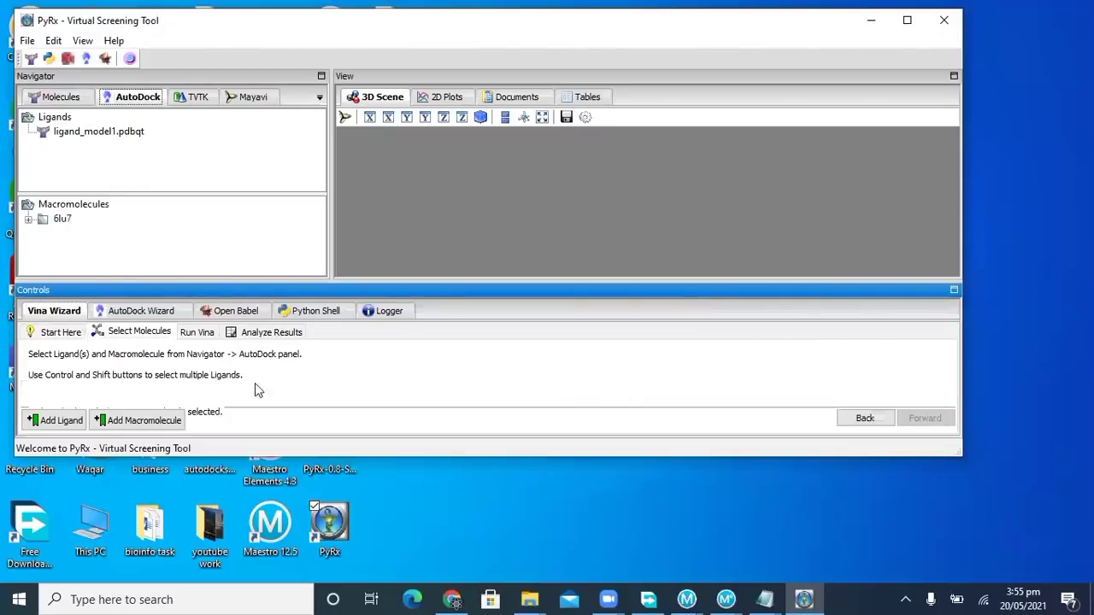
pyautogui.click(55, 420)
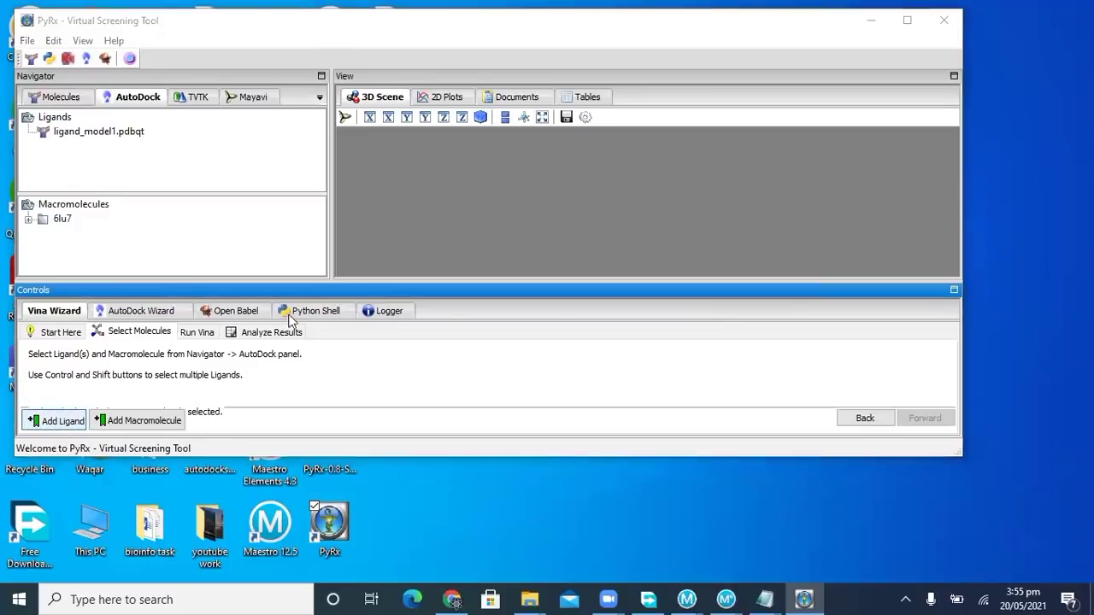
pyautogui.click(67, 174)
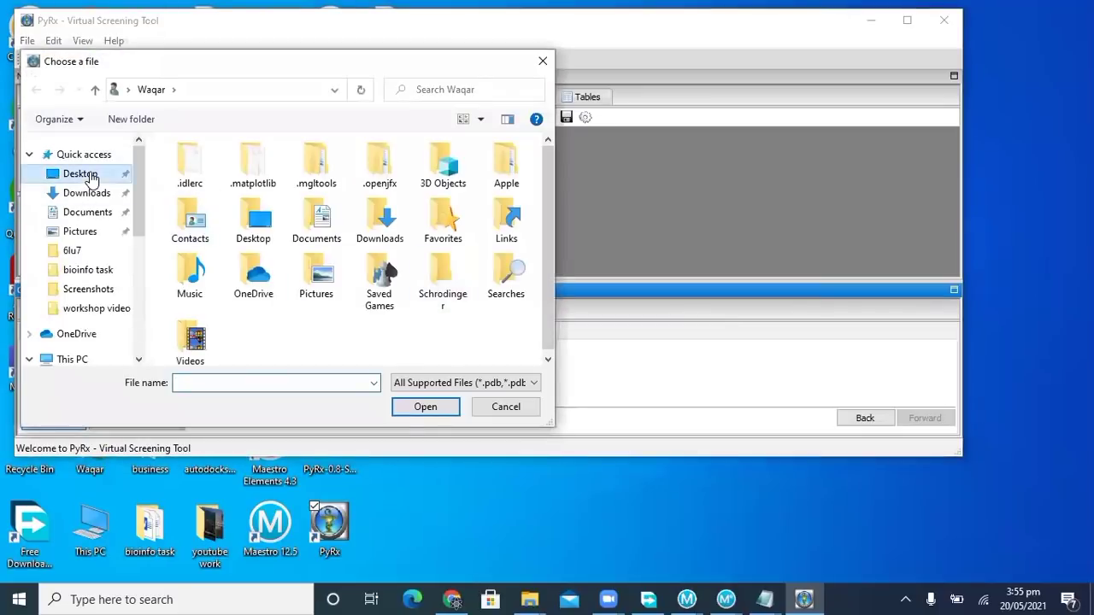
pyautogui.click(378, 313)
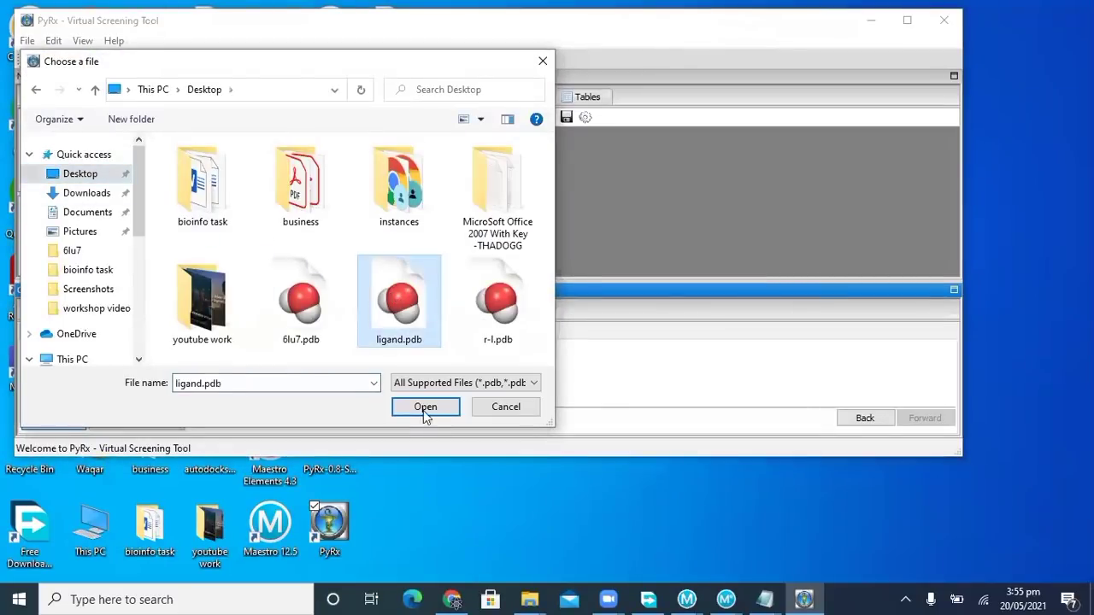
pyautogui.click(430, 407)
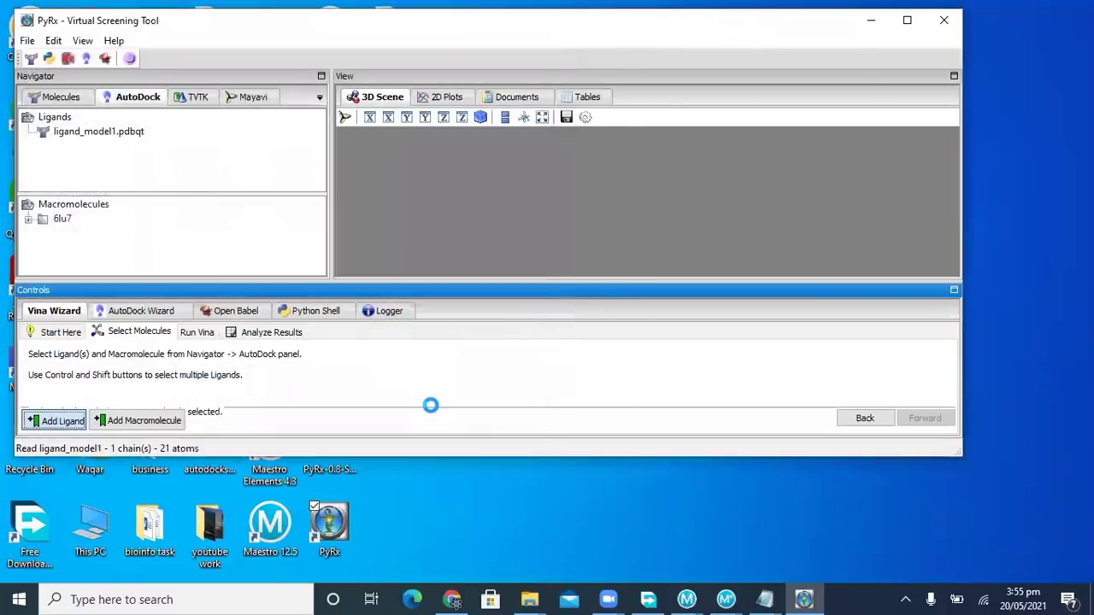
# Add 6lu7.pdb from the desktop as the macromolecule.
pyautogui.click(135, 428)
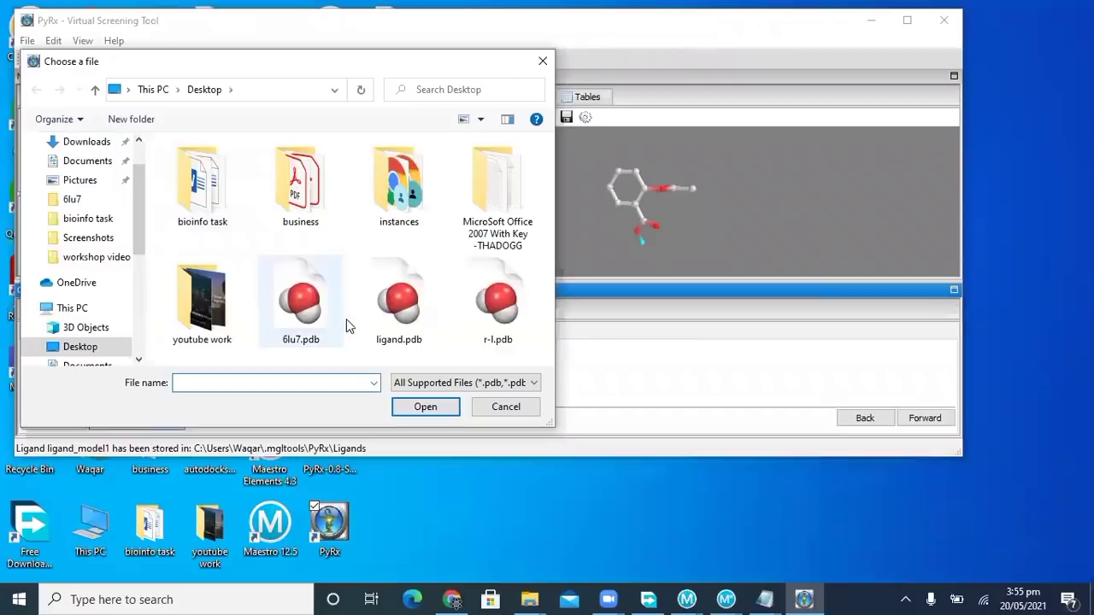
pyautogui.click(301, 318)
pyautogui.click(424, 407)
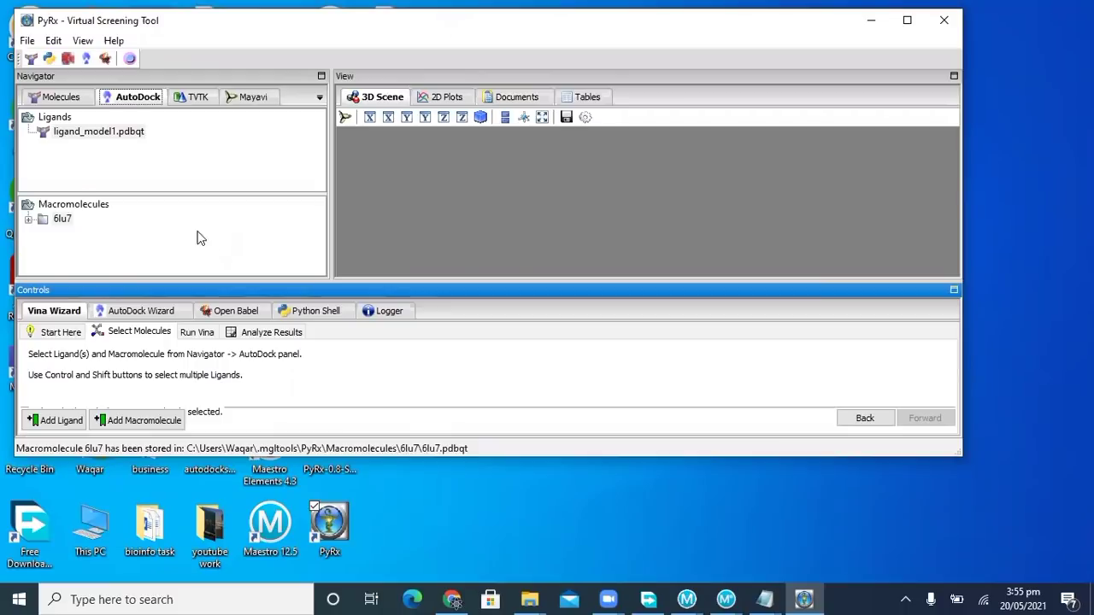
# Expand chain A of the 6lu7 molecule and locate residues HIS41 and CYS145 in its residue list.
pyautogui.click(72, 99)
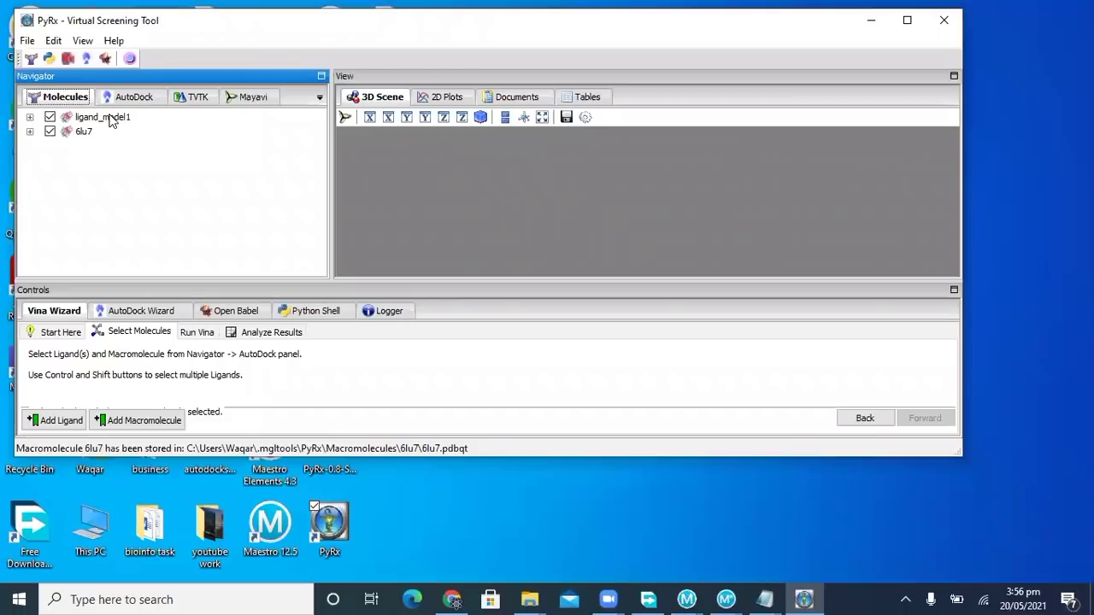
pyautogui.click(30, 132)
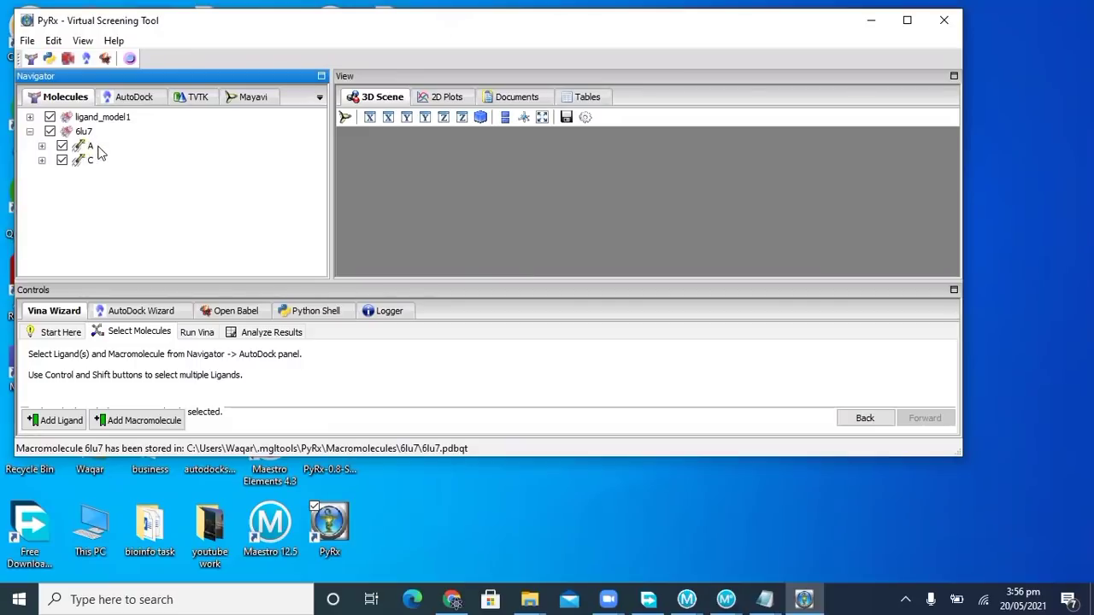
pyautogui.click(43, 146)
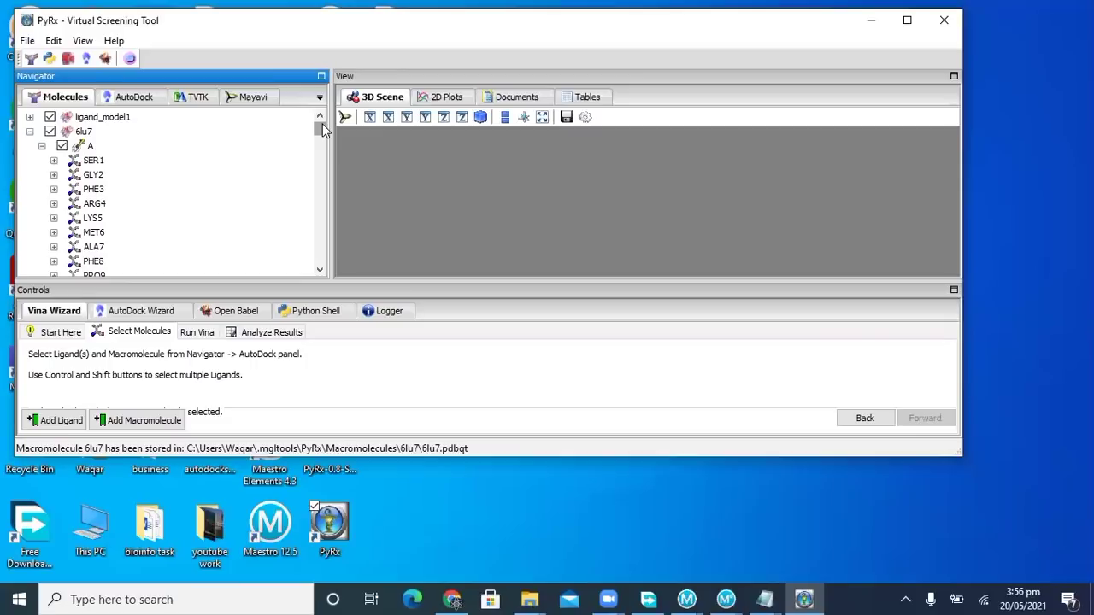
pyautogui.moveTo(323, 128); pyautogui.dragTo(322, 139)
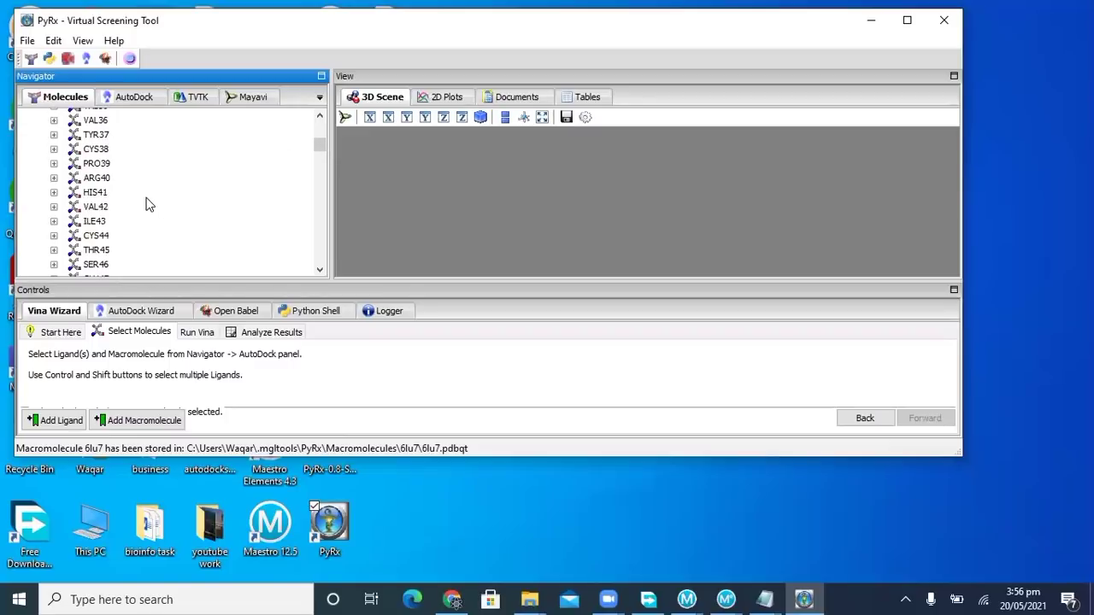
pyautogui.click(103, 199)
pyautogui.moveTo(321, 142); pyautogui.dragTo(321, 190)
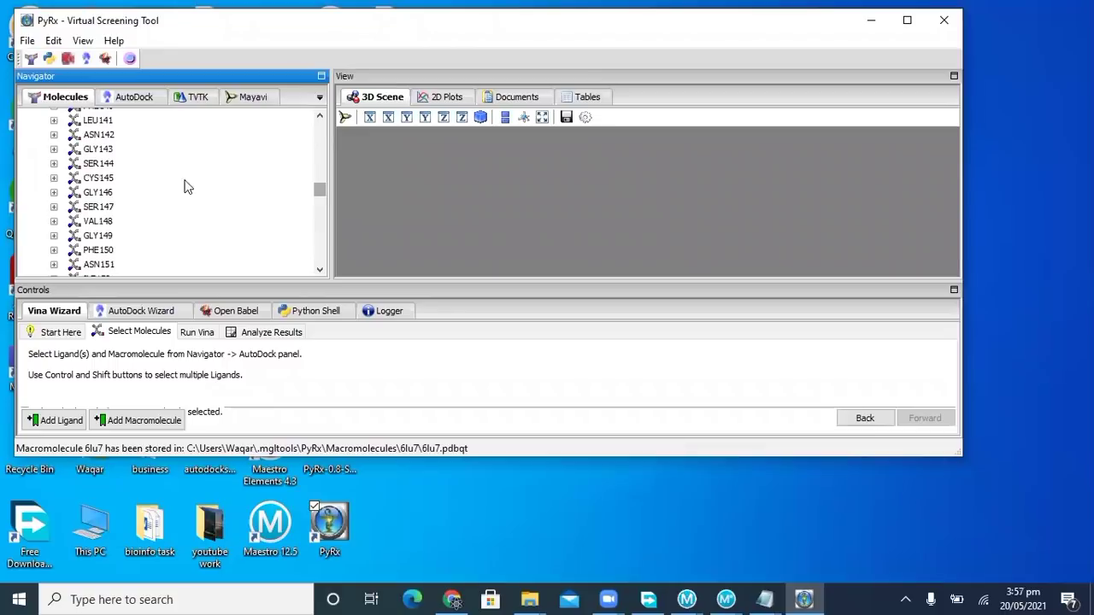
pyautogui.click(106, 181)
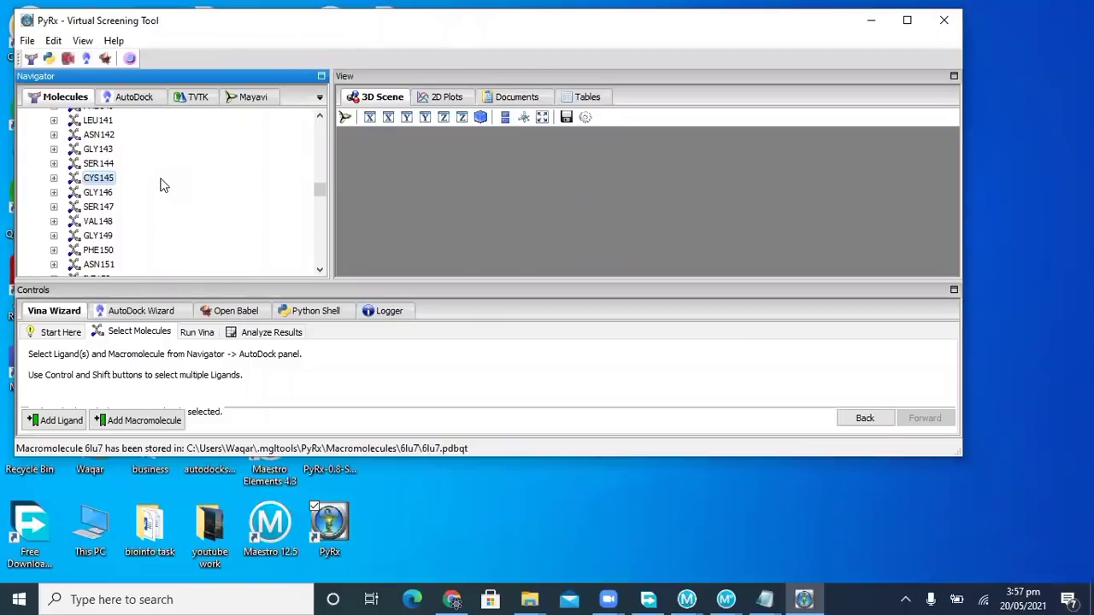
# Try to show the selected residues with selection spheres in the 3D scene, maximizing and restoring the window.
pyautogui.click(130, 60)
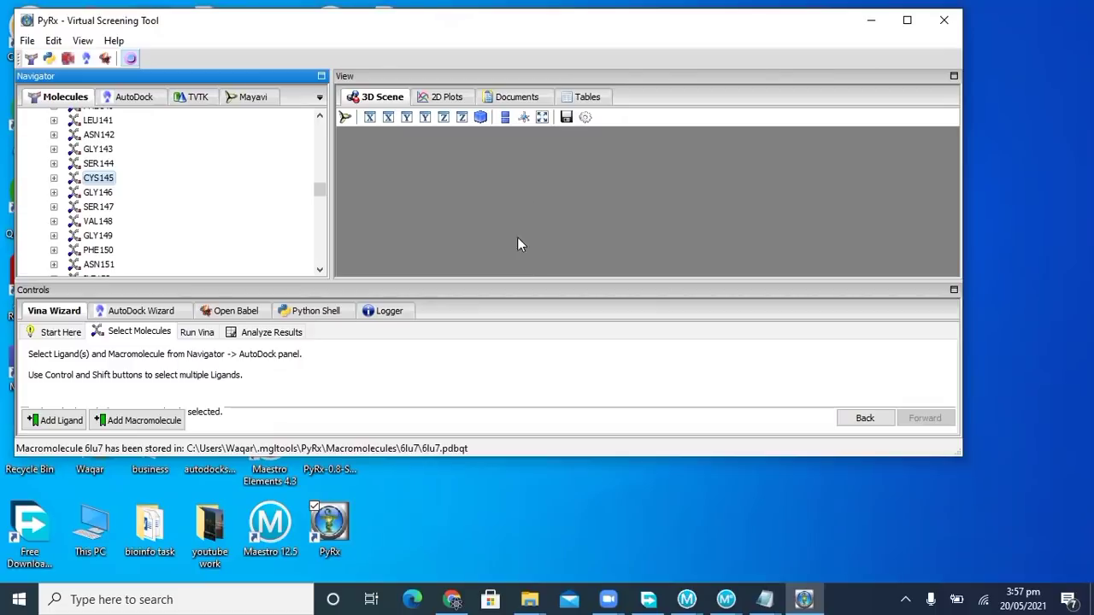
pyautogui.click(907, 19)
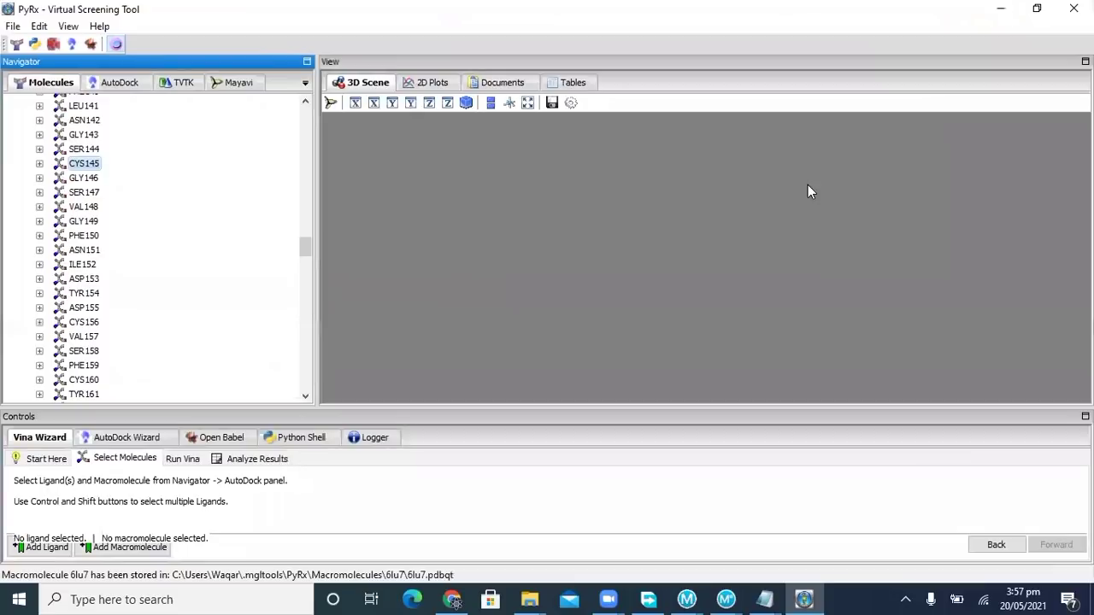
pyautogui.click(1037, 9)
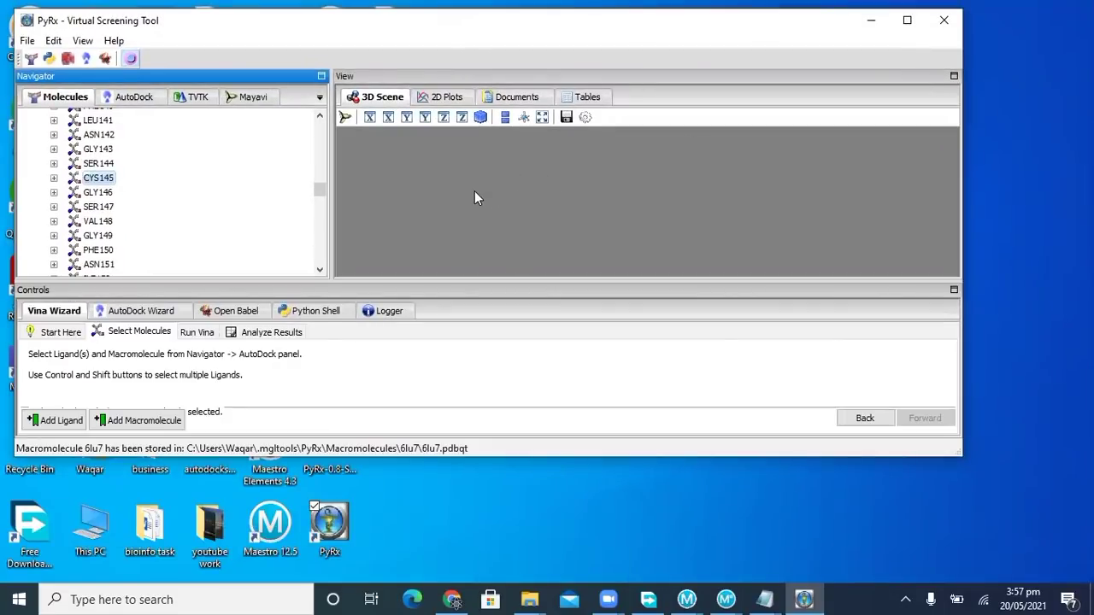
# Close PyRx and relaunch it through a Windows search for "pyr".
pyautogui.click(945, 21)
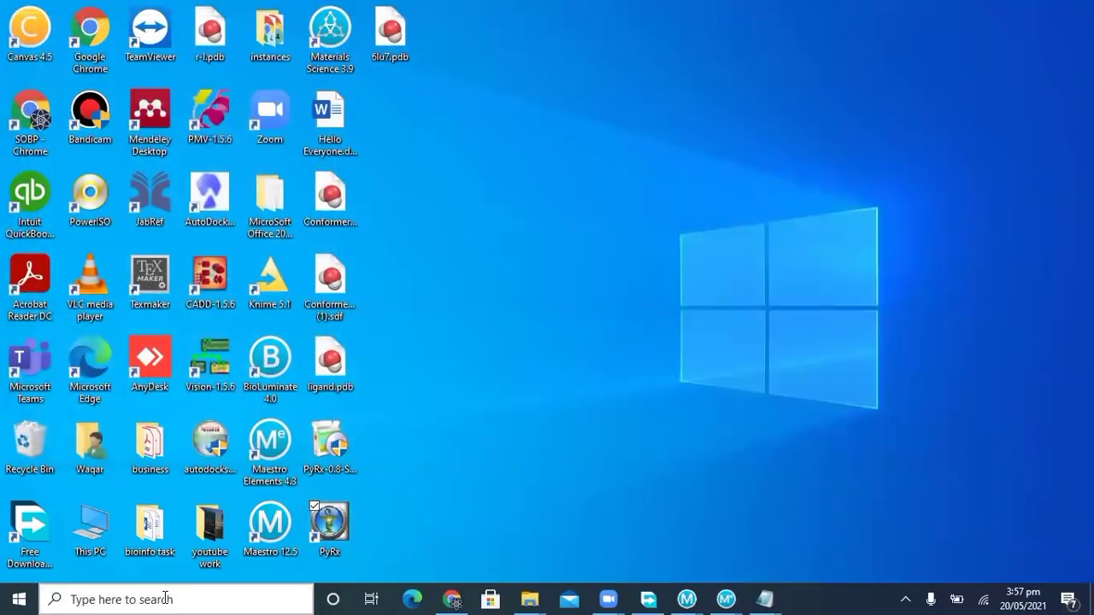
pyautogui.click(165, 599)
pyautogui.write('pyr')
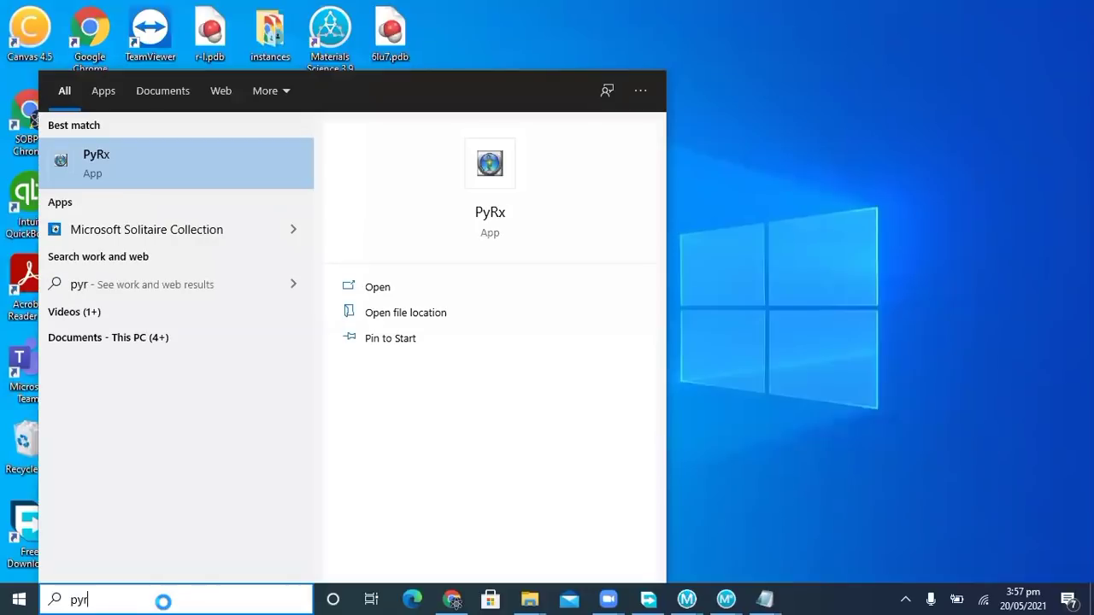
pyautogui.click(169, 185)
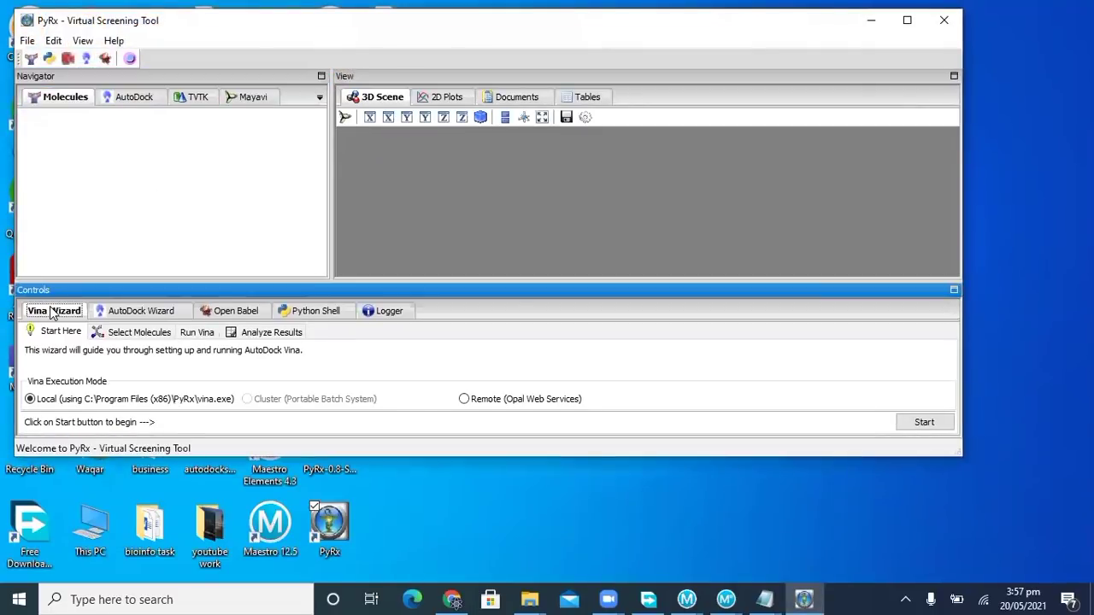
# Start the local Vina Wizard again and load ligand.pdb from the desktop as the ligand.
pyautogui.click(926, 422)
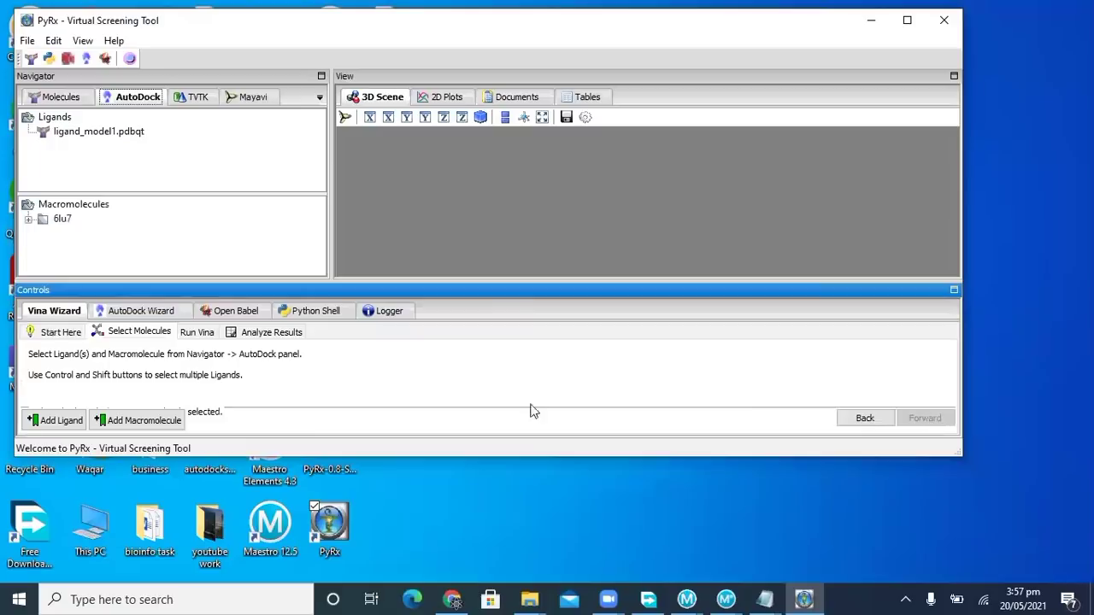
pyautogui.click(60, 421)
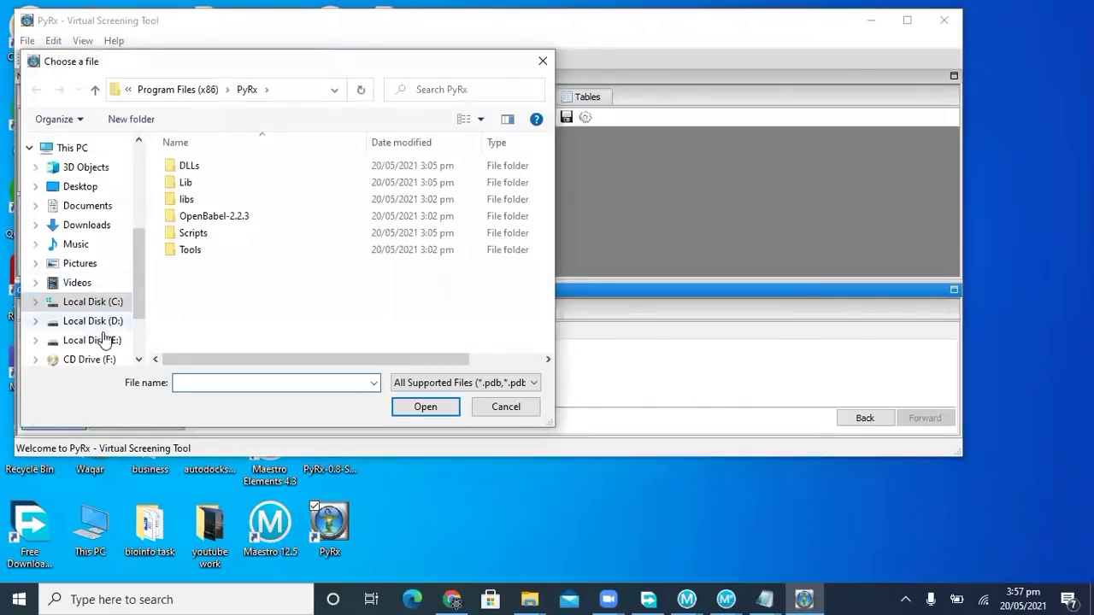
pyautogui.click(82, 187)
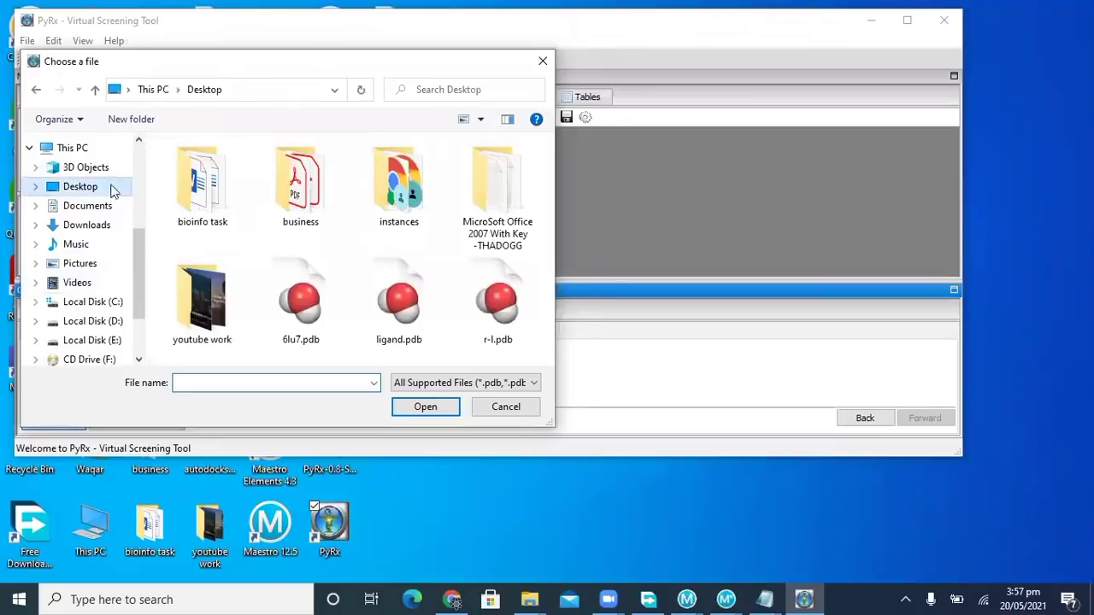
pyautogui.click(402, 304)
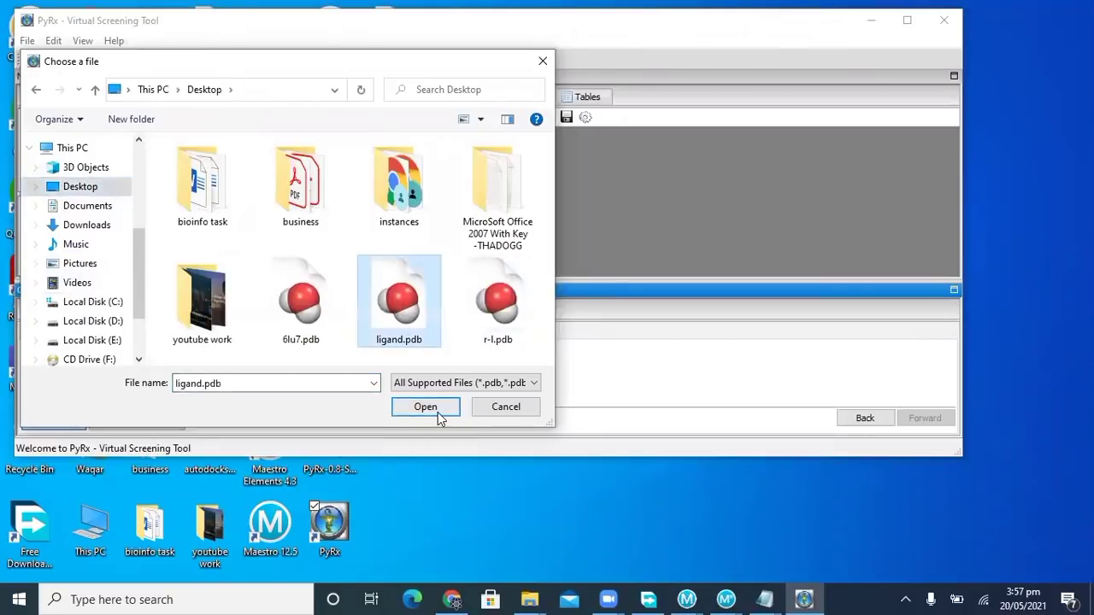
pyautogui.click(439, 417)
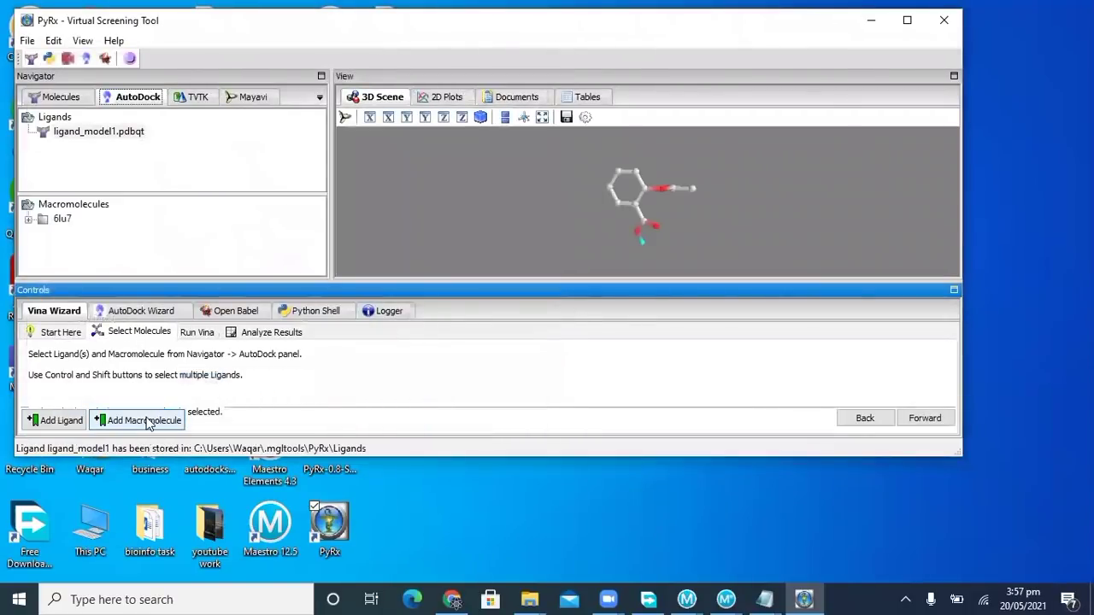
# Try to load 6lu7.pdb from the desktop as the macromolecule.
pyautogui.click(159, 424)
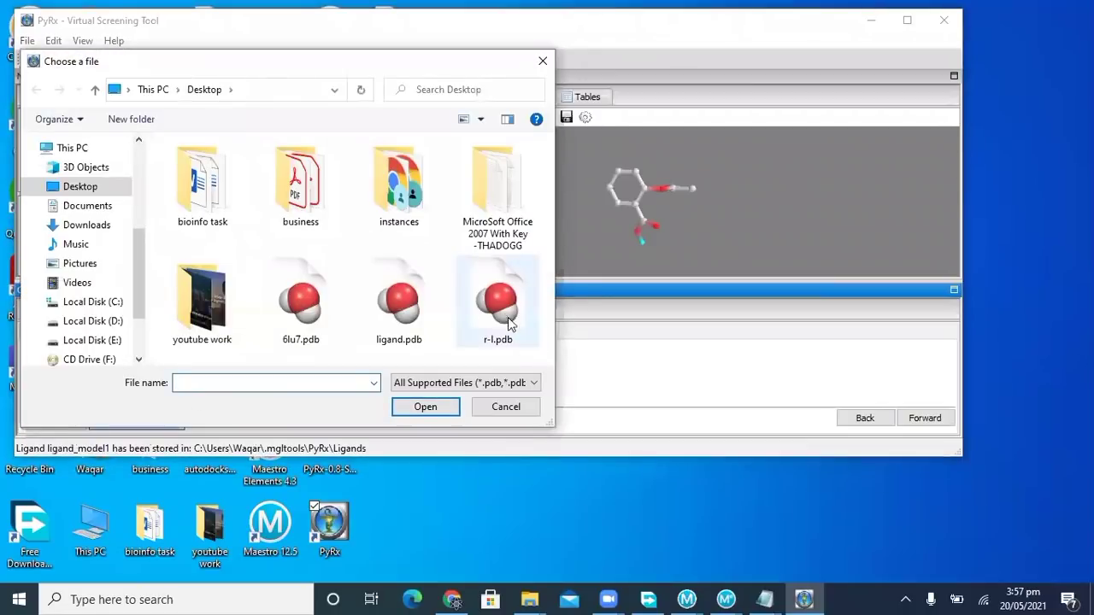
pyautogui.click(303, 304)
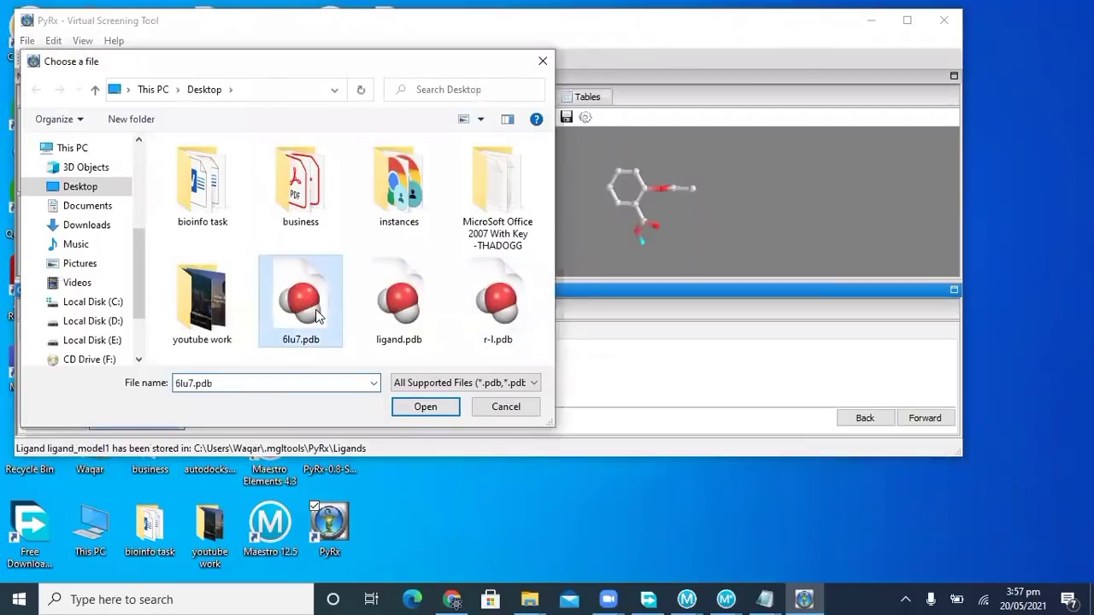
pyautogui.click(430, 409)
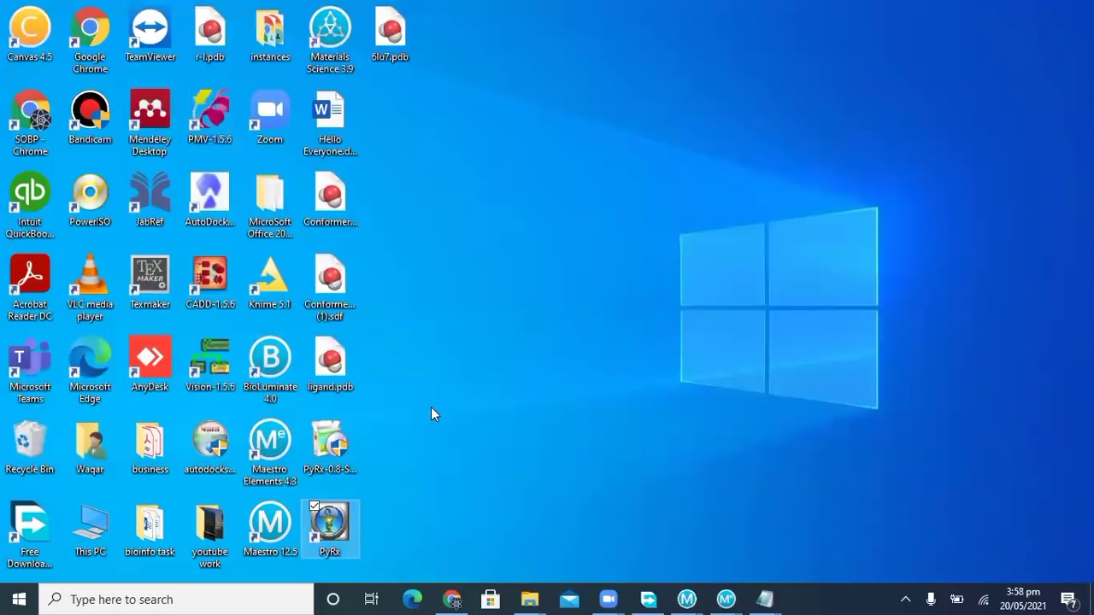
# Relaunch PyRx through a Windows search for "pyr".
pyautogui.click(160, 600)
pyautogui.write('p')
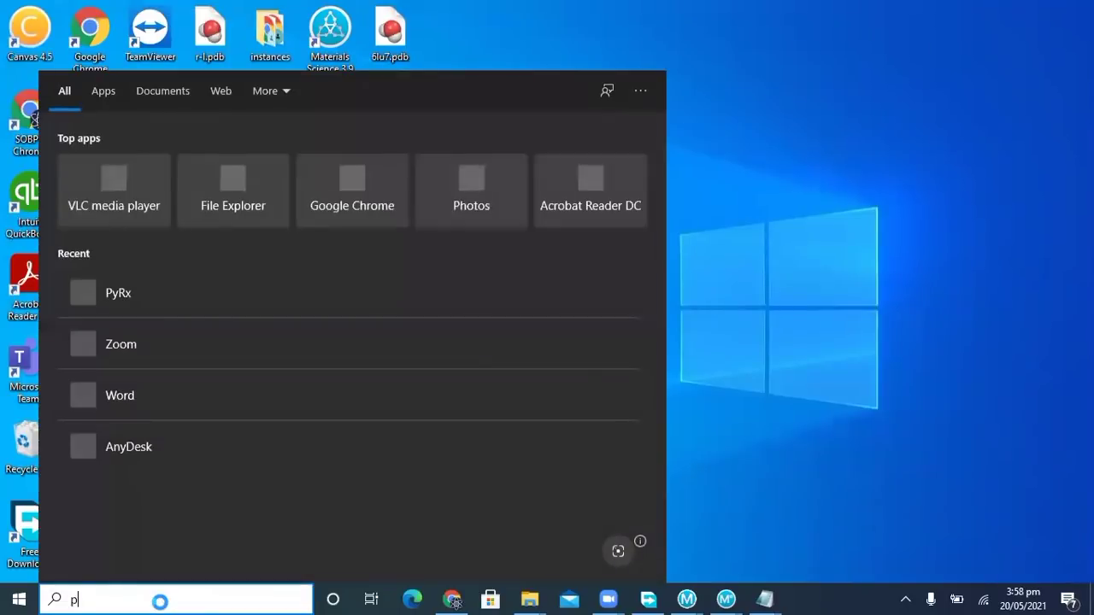
pyautogui.write('yr')
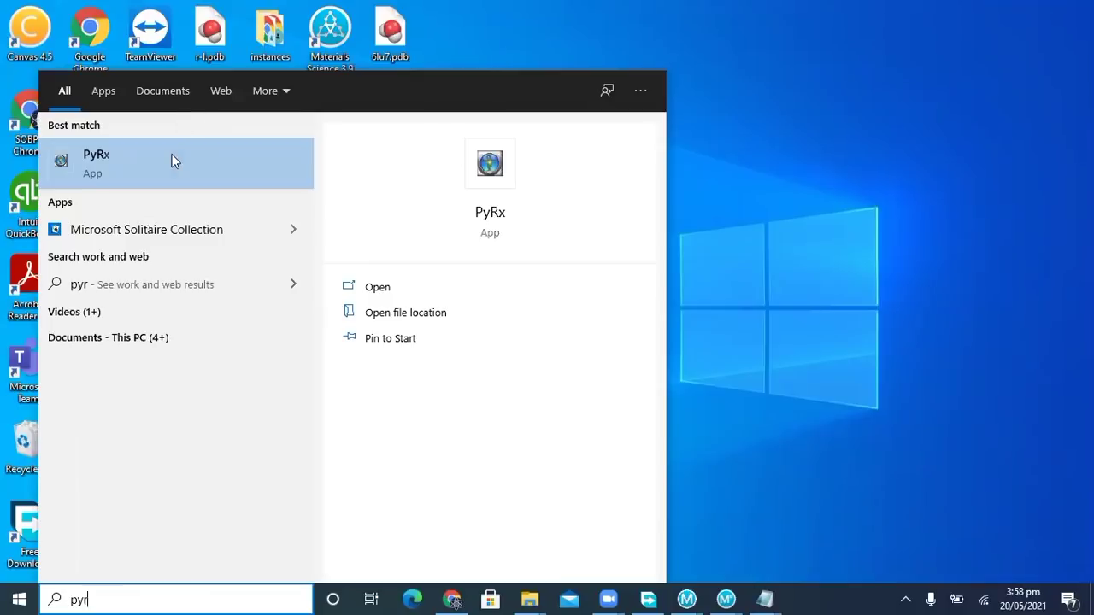
pyautogui.click(171, 156)
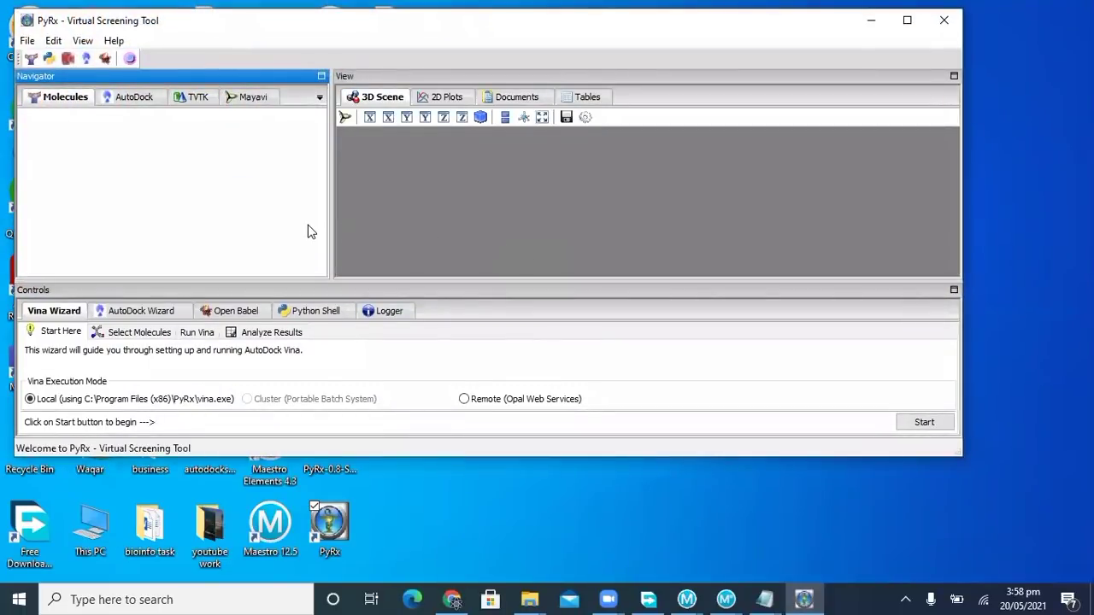
# Start the Vina Wizard in local execution mode and load ligand.pdb from the desktop as the ligand.
pyautogui.click(47, 315)
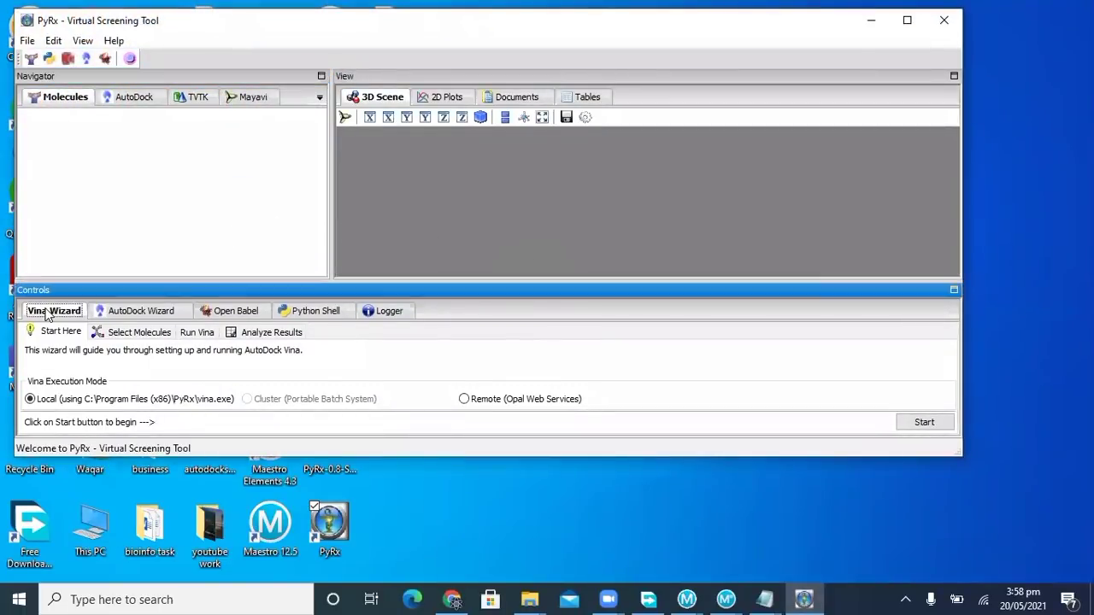
pyautogui.click(922, 421)
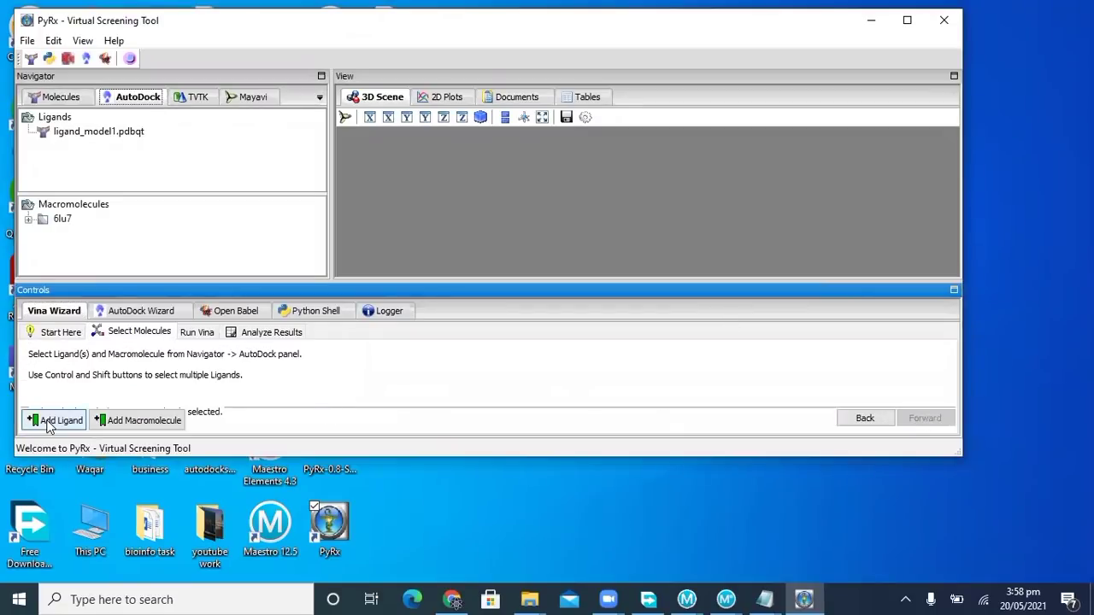
pyautogui.click(48, 422)
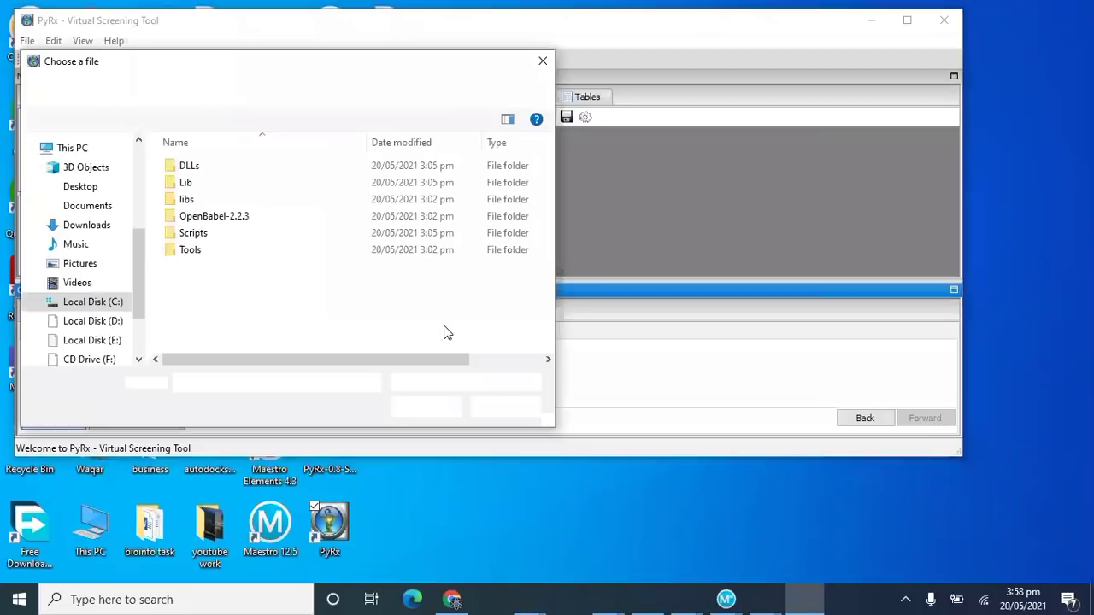
pyautogui.click(80, 187)
pyautogui.click(399, 303)
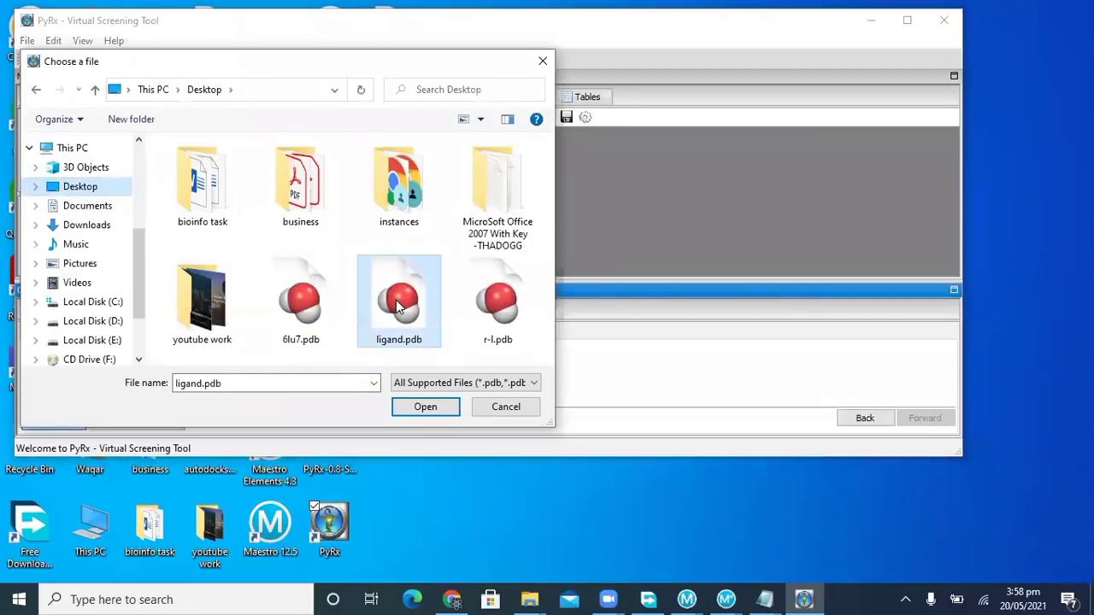
pyautogui.click(425, 407)
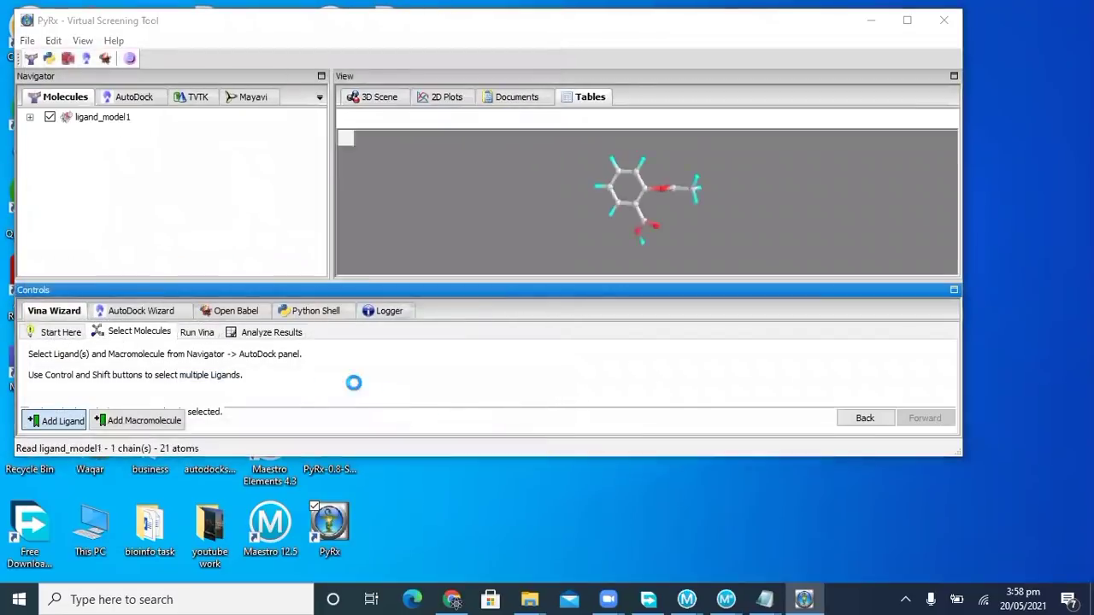
# Load 6lu7.pdb from the desktop as the macromolecule.
pyautogui.click(128, 420)
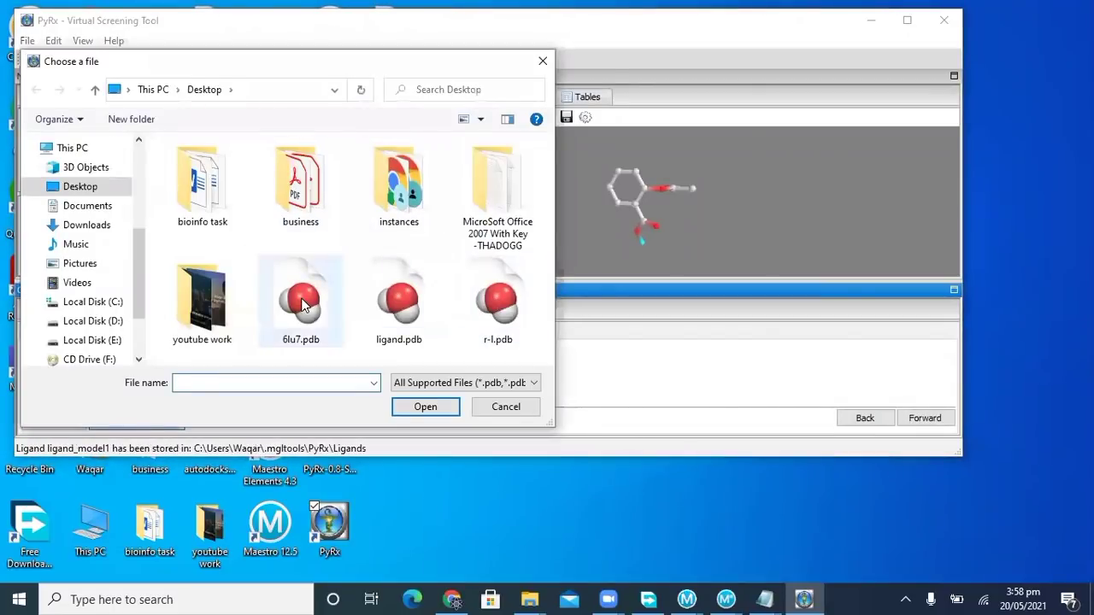
pyautogui.click(301, 304)
pyautogui.click(413, 407)
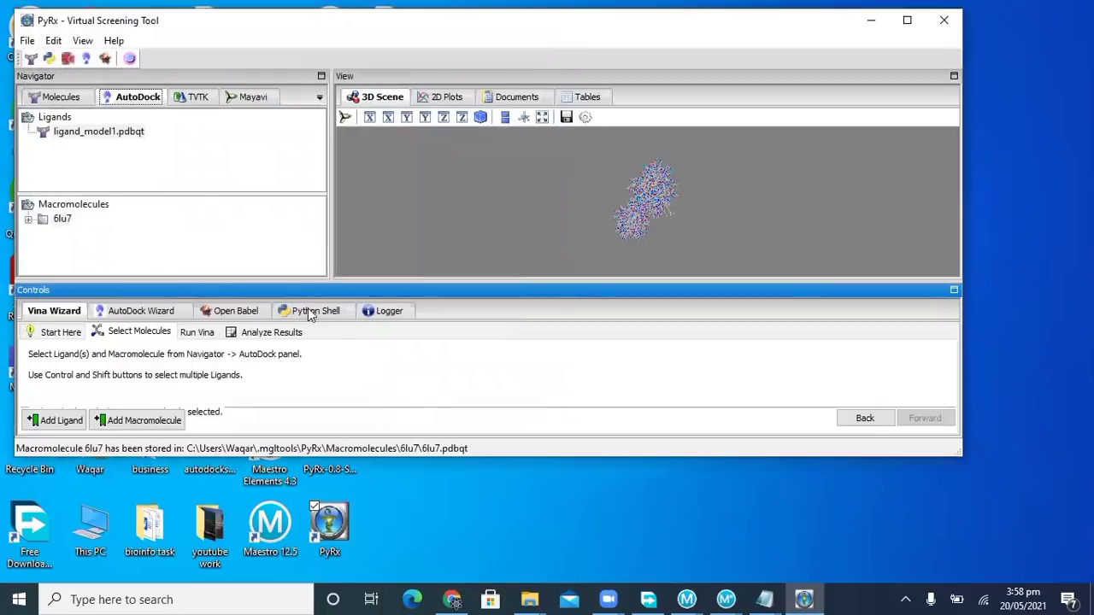
# Expand chain A of the 6lu7 molecule and select residues HIS41 and CYS145 in its residue list.
pyautogui.click(55, 97)
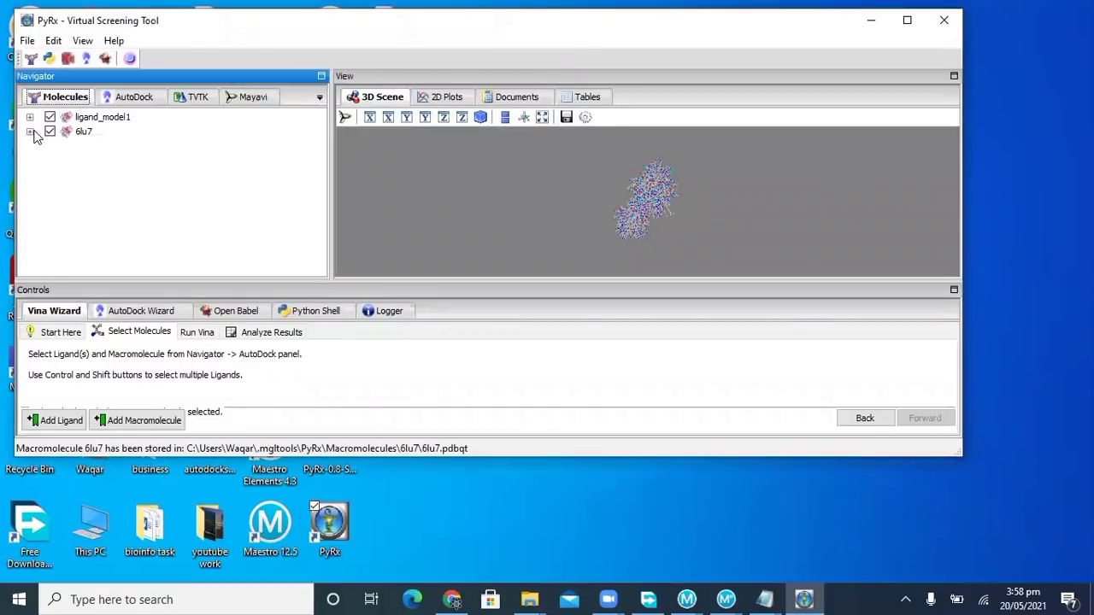
pyautogui.click(29, 133)
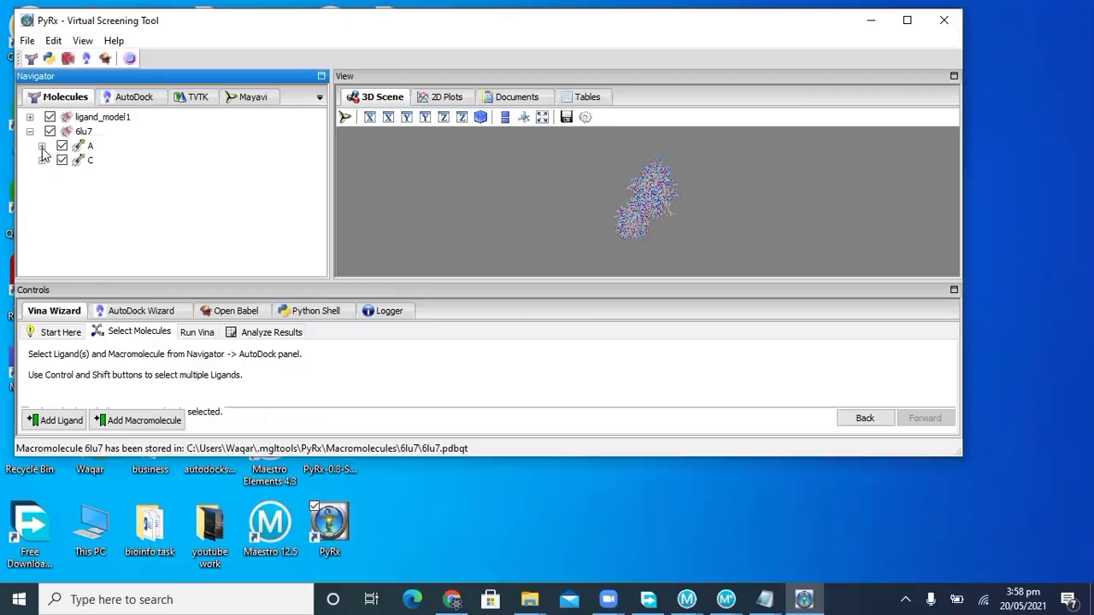
pyautogui.click(41, 147)
pyautogui.moveTo(317, 131); pyautogui.dragTo(317, 146)
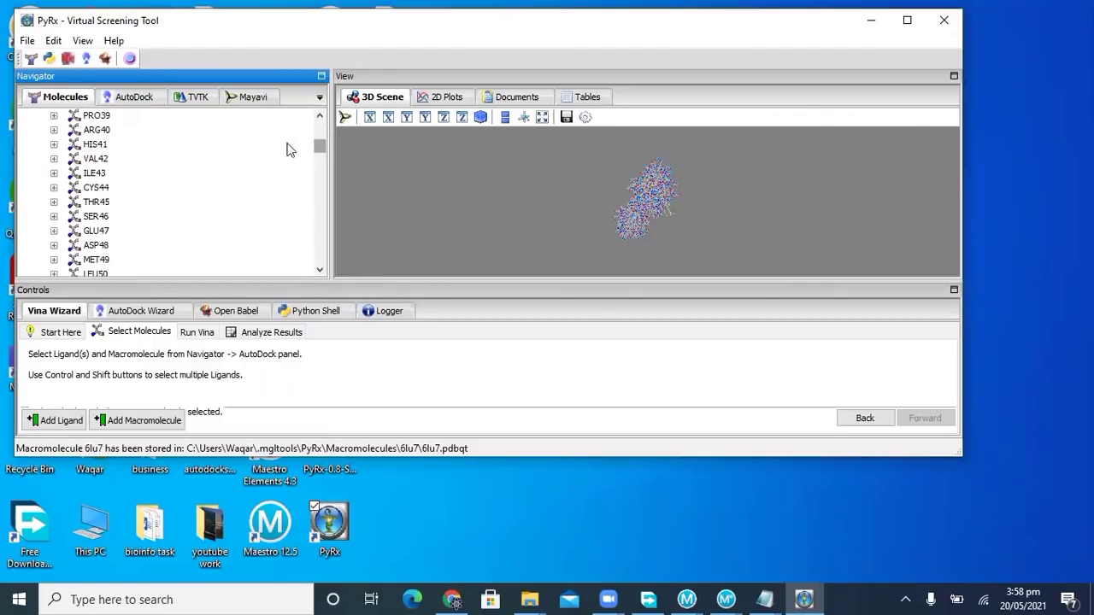
pyautogui.click(98, 147)
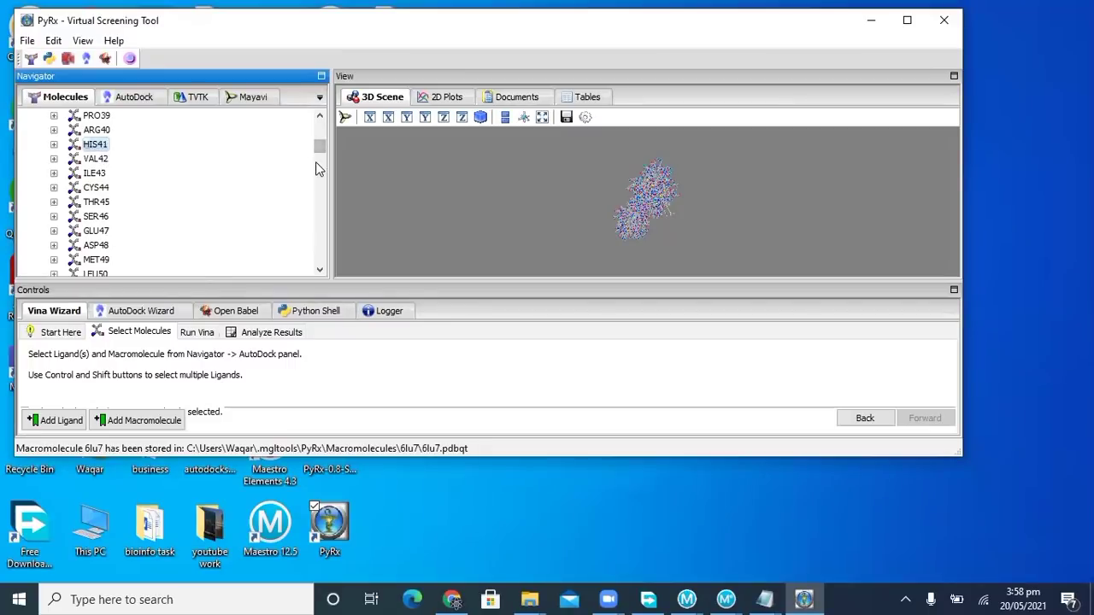
pyautogui.scroll(-4, 317, 154)
pyautogui.moveTo(317, 152); pyautogui.dragTo(319, 193)
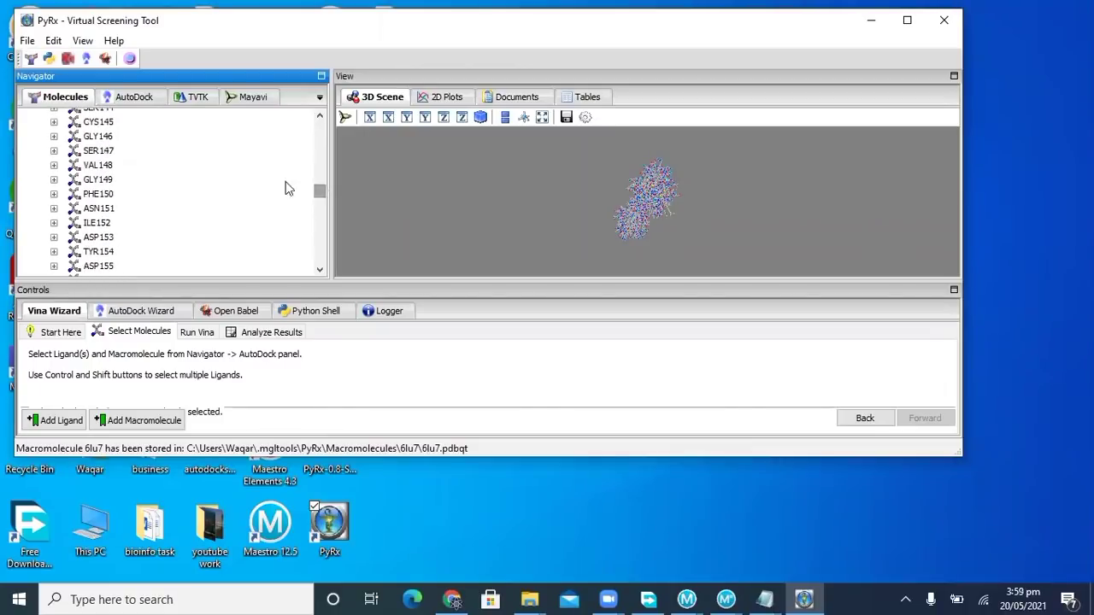
pyautogui.click(106, 124)
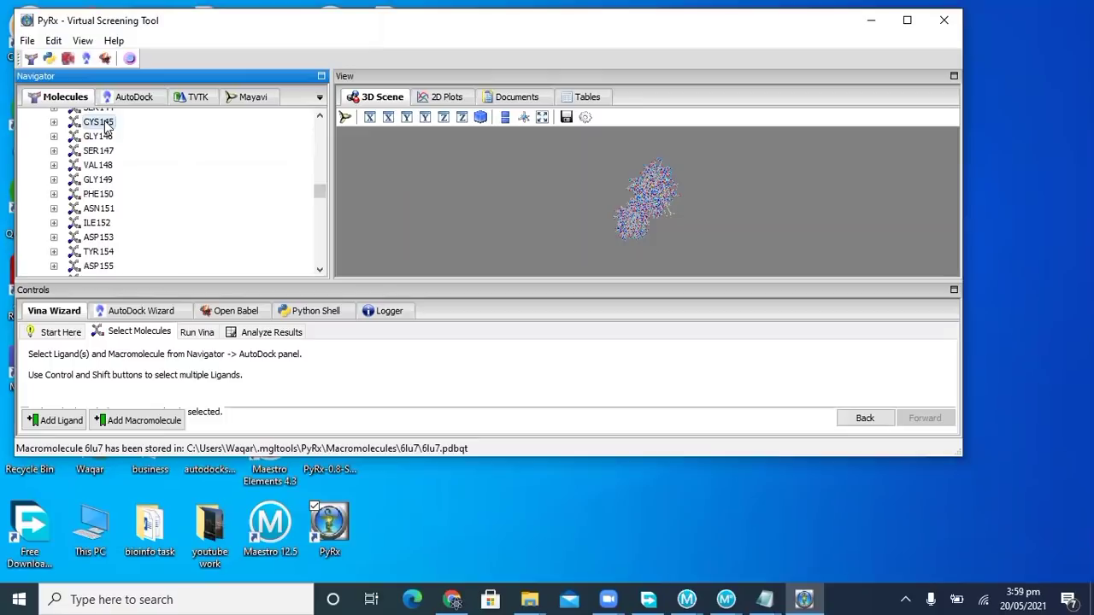
# Show the selected residues with selection spheres and view the 3D scene in full screen, returning to the normal window size.
pyautogui.click(131, 60)
pyautogui.click(543, 119)
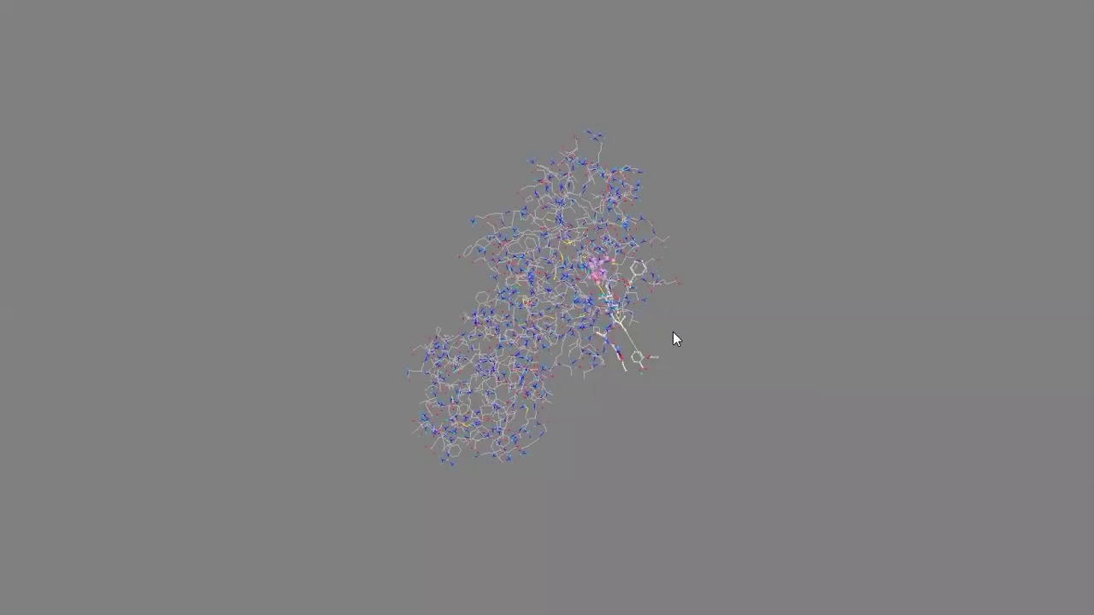
pyautogui.press('Escape')
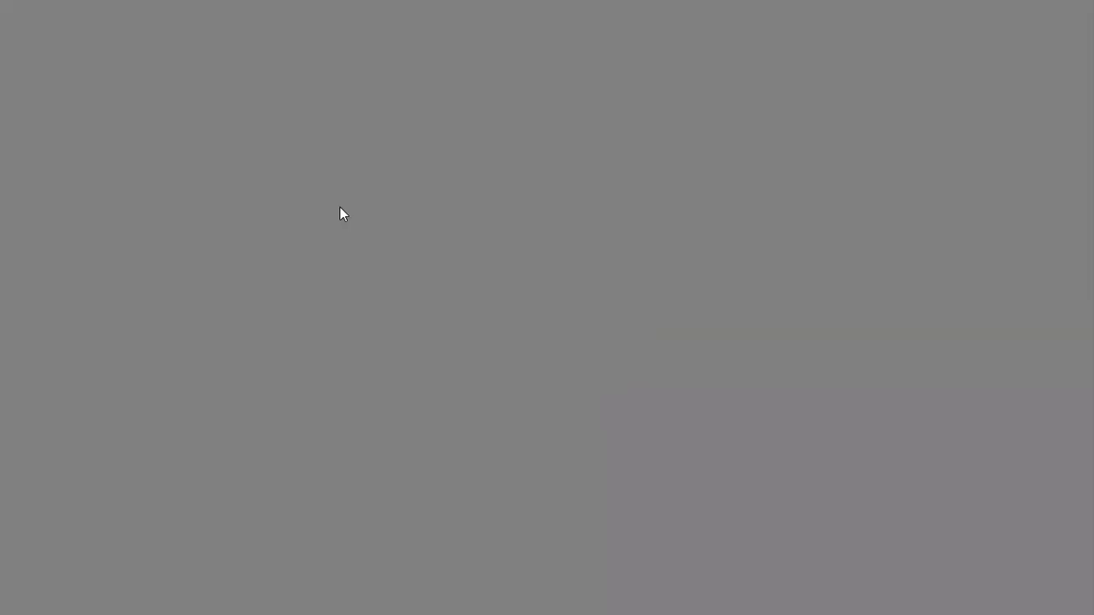
pyautogui.press('Escape')
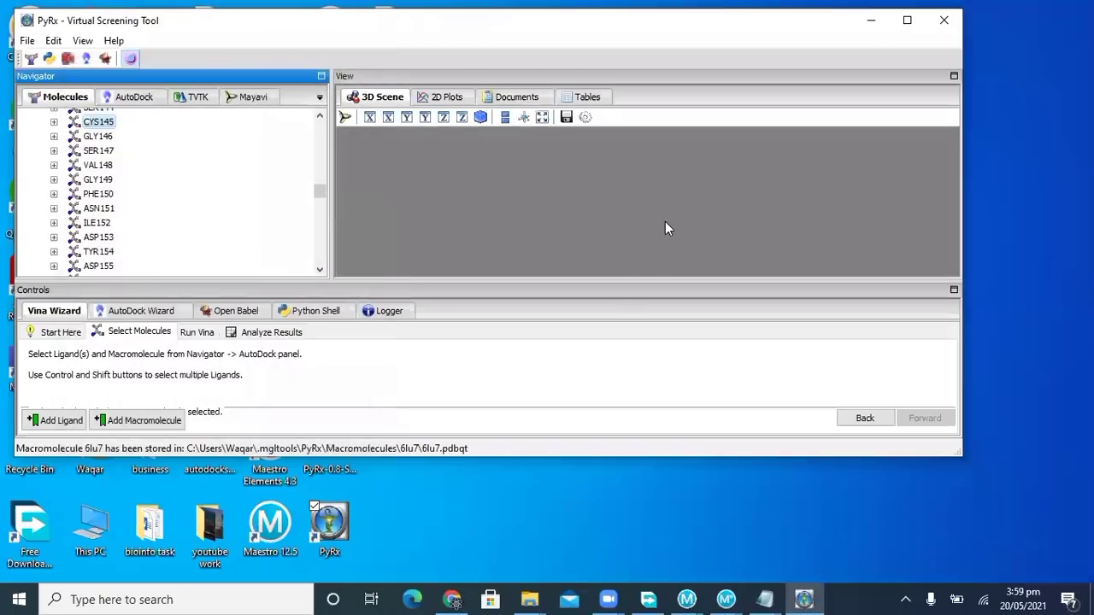
pyautogui.click(907, 20)
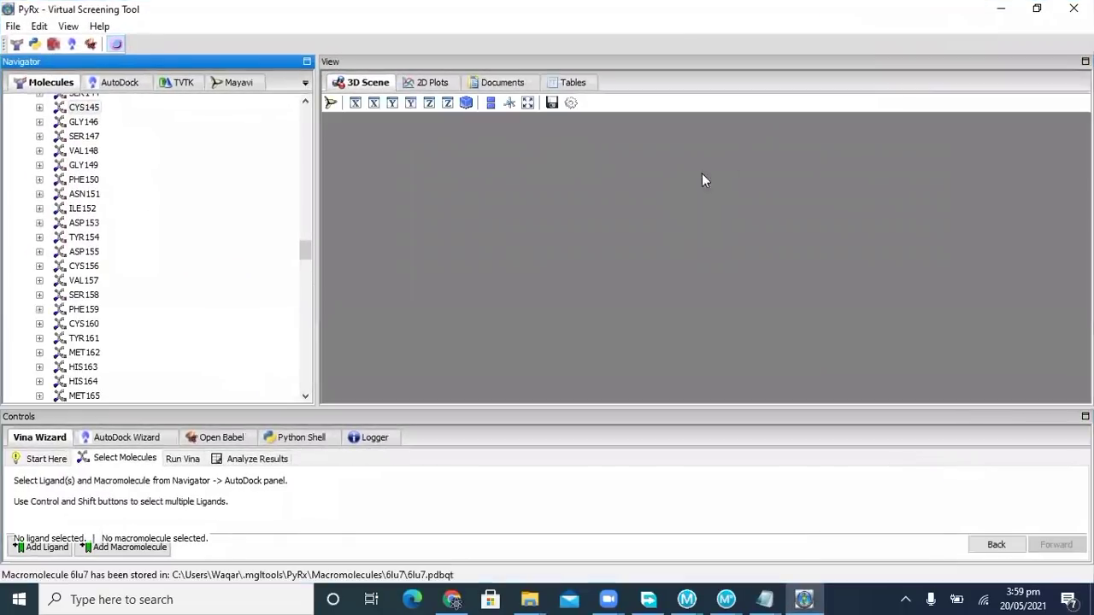
pyautogui.click(1037, 9)
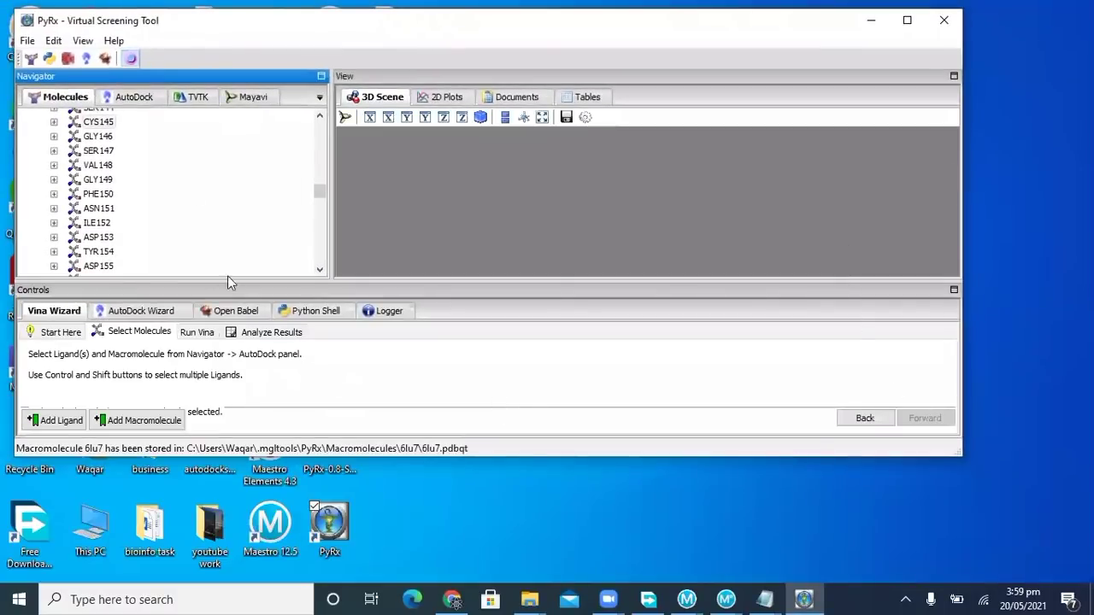
# Select macromolecule 6lu7 and ligand_model1.pdbqt for docking and advance the Vina Wizard to the Run Vina stage.
pyautogui.click(127, 97)
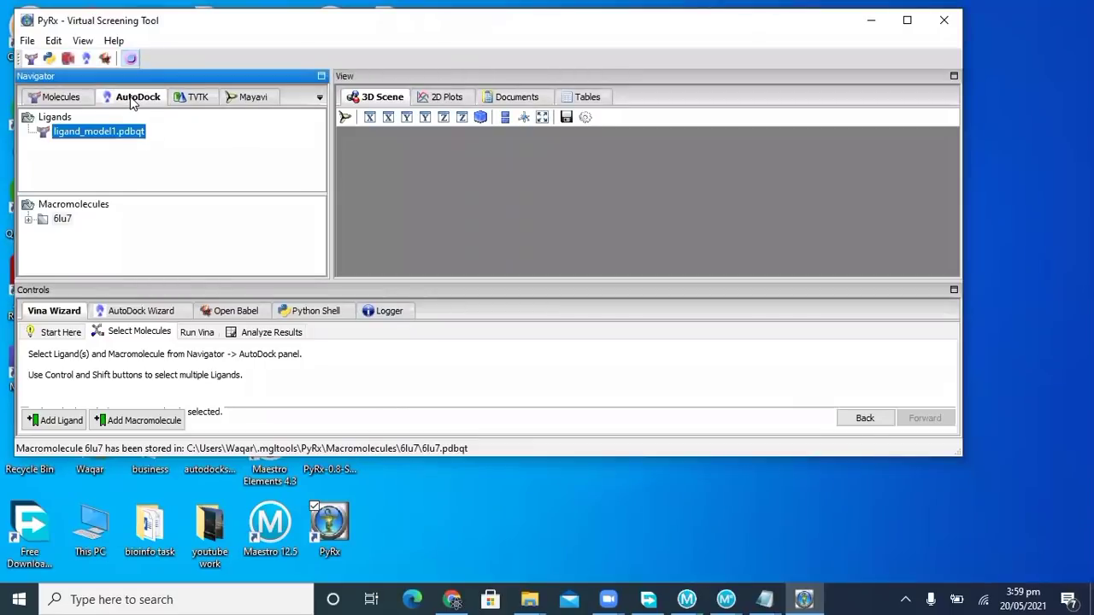
pyautogui.click(62, 221)
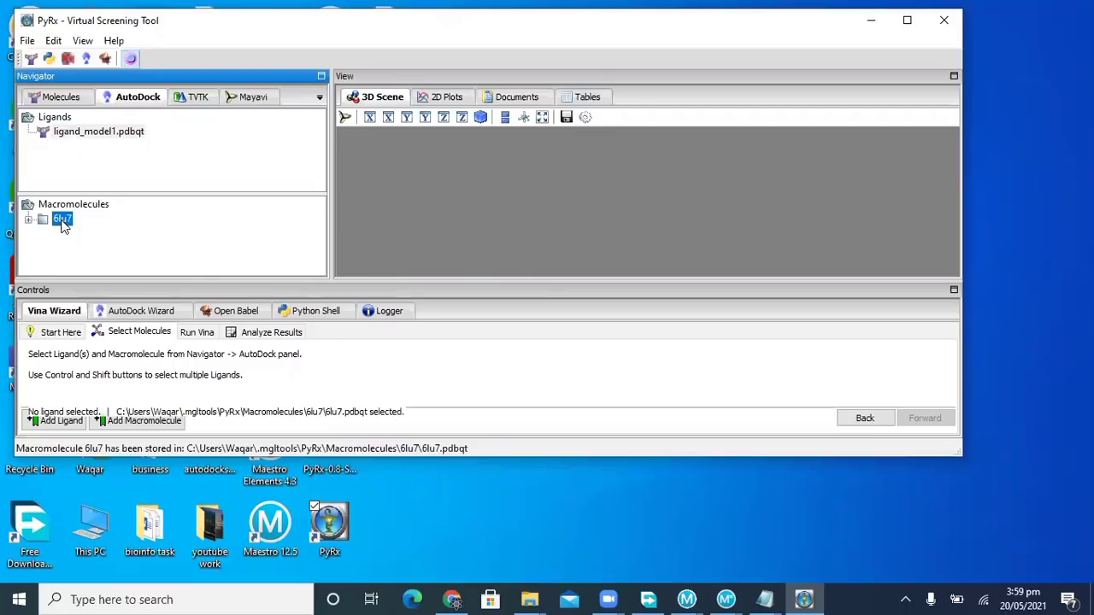
pyautogui.click(85, 133)
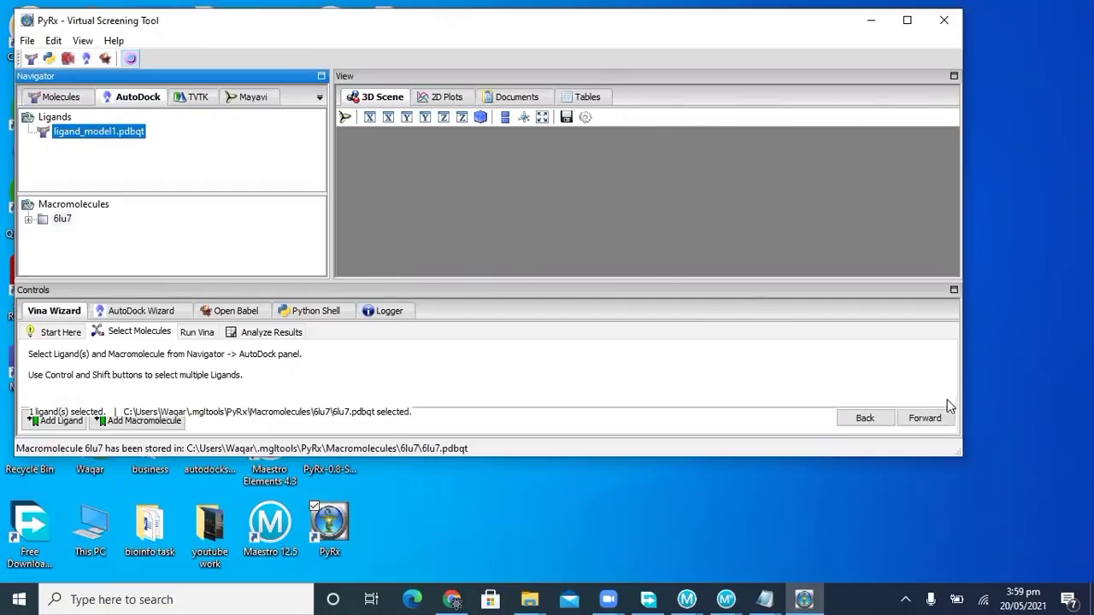
pyautogui.click(926, 417)
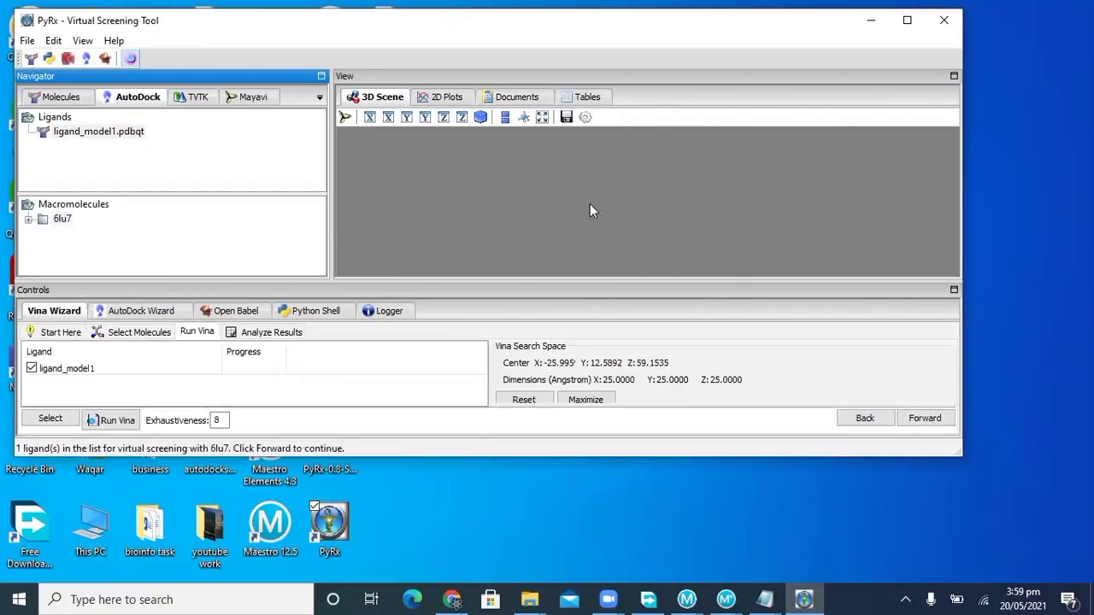
# Try to refresh the 3D scene by maximizing and restoring the window, and close PyRx.
pyautogui.click(907, 20)
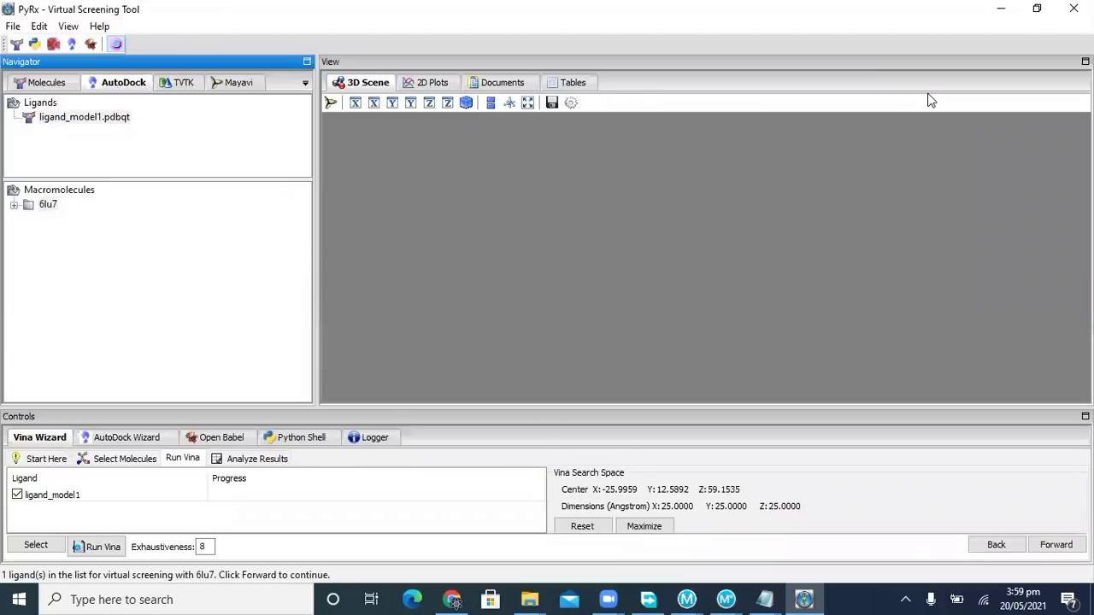
pyautogui.click(1037, 8)
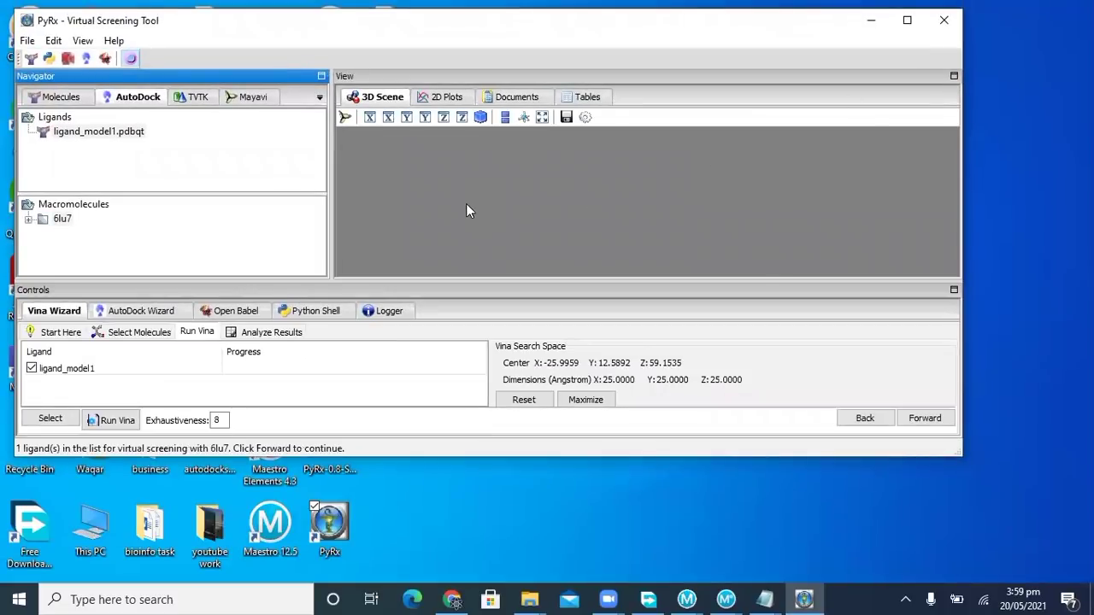
pyautogui.click(940, 26)
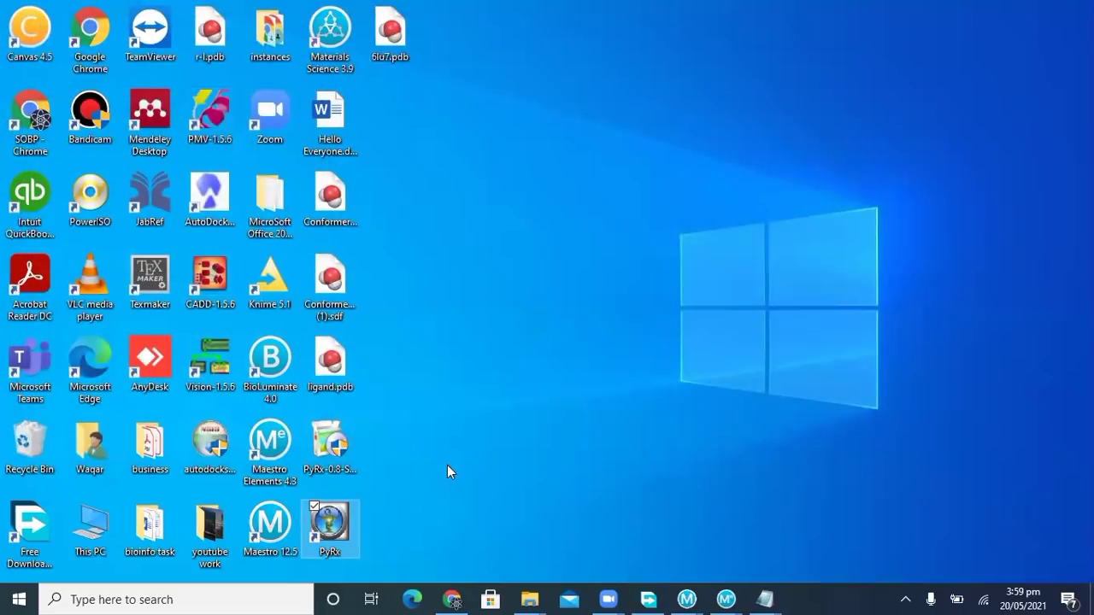
# Switch to the 6lu7 folder in File Explorer and go up to its parent PyRx folder.
pyautogui.click(526, 597)
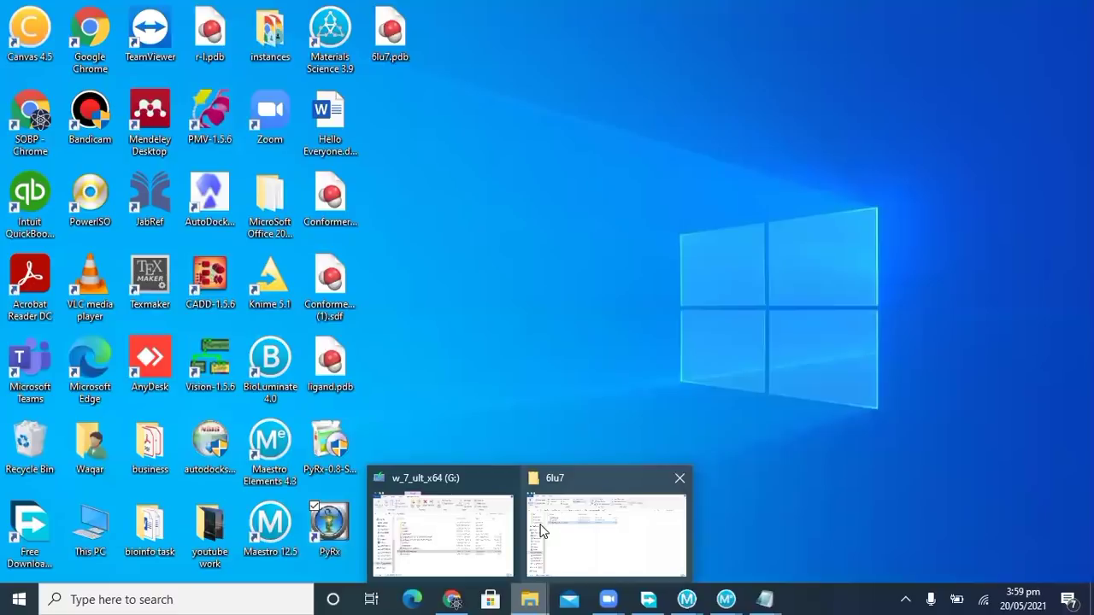
pyautogui.click(540, 556)
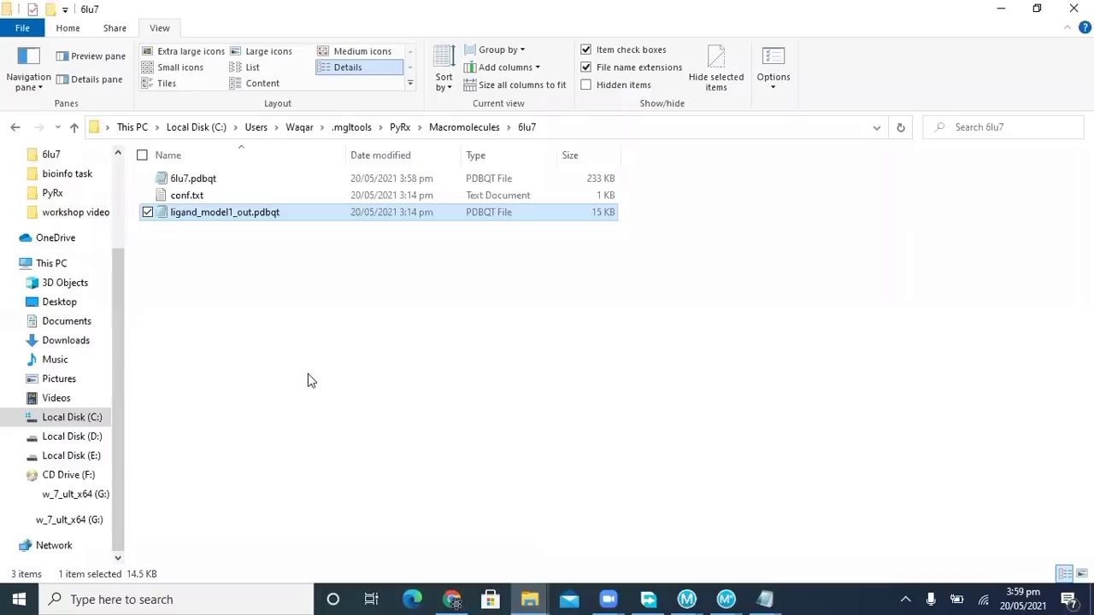
pyautogui.click(73, 127)
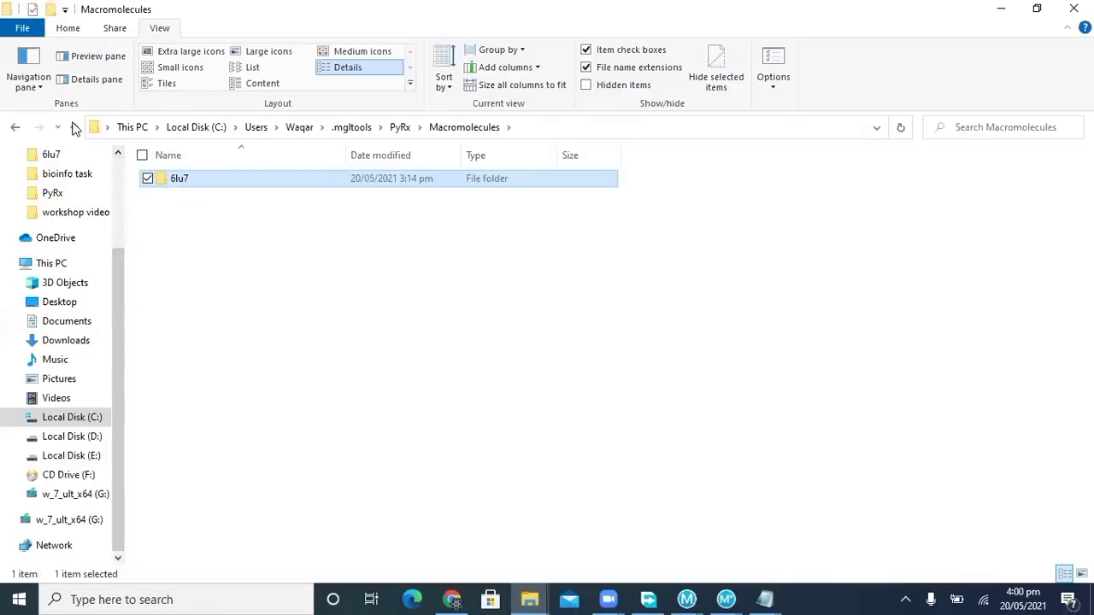
pyautogui.click(73, 127)
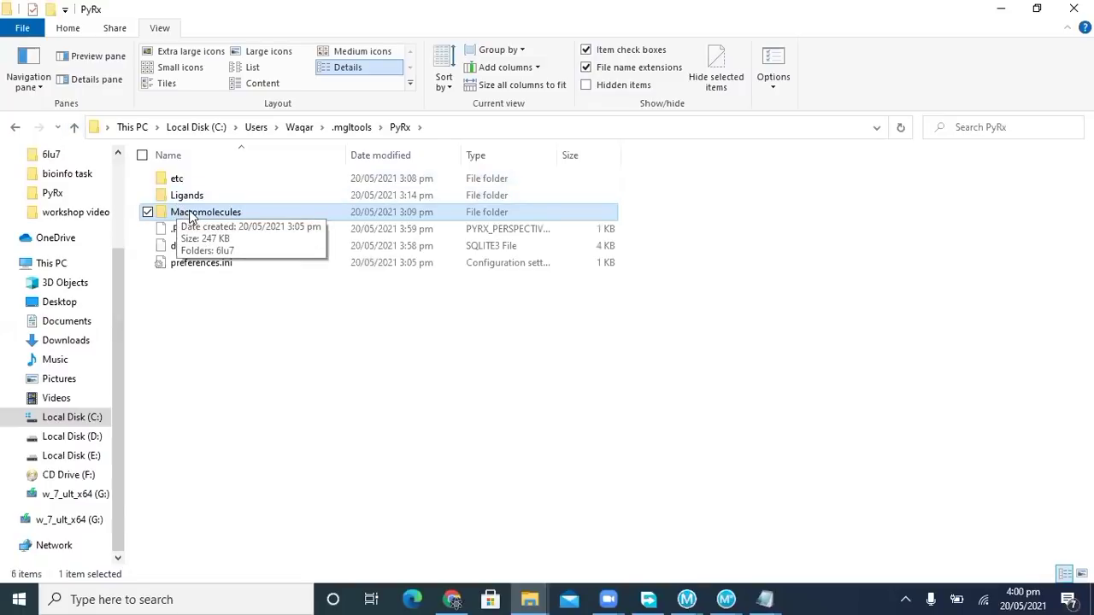
# Try to delete the Macromolecules folder from the PyRx folder, retrying once.
pyautogui.rightClick(190, 218)
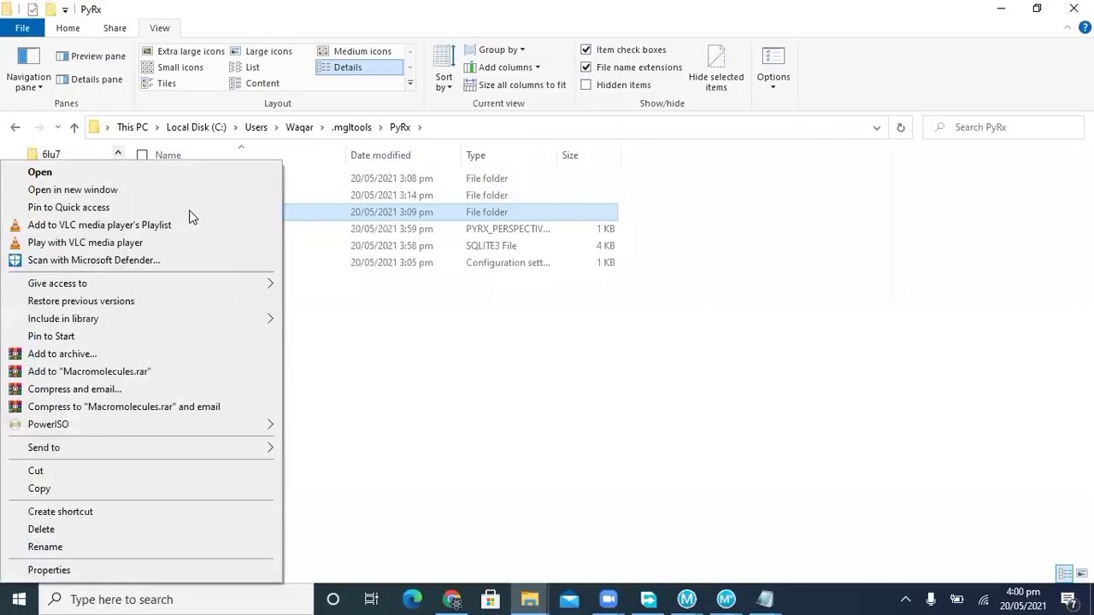
pyautogui.click(41, 529)
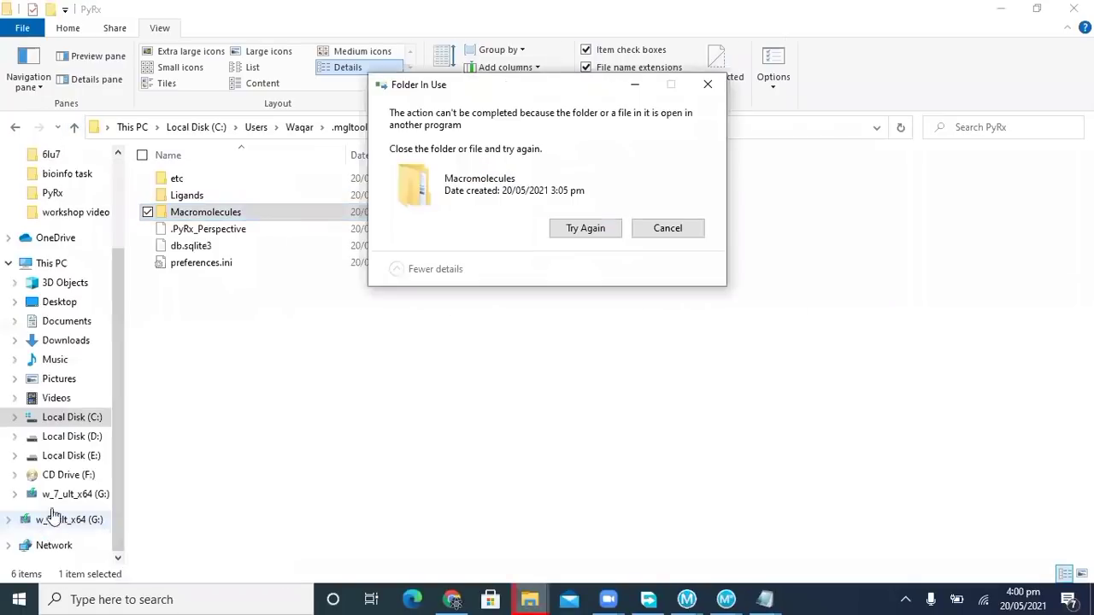
pyautogui.click(585, 227)
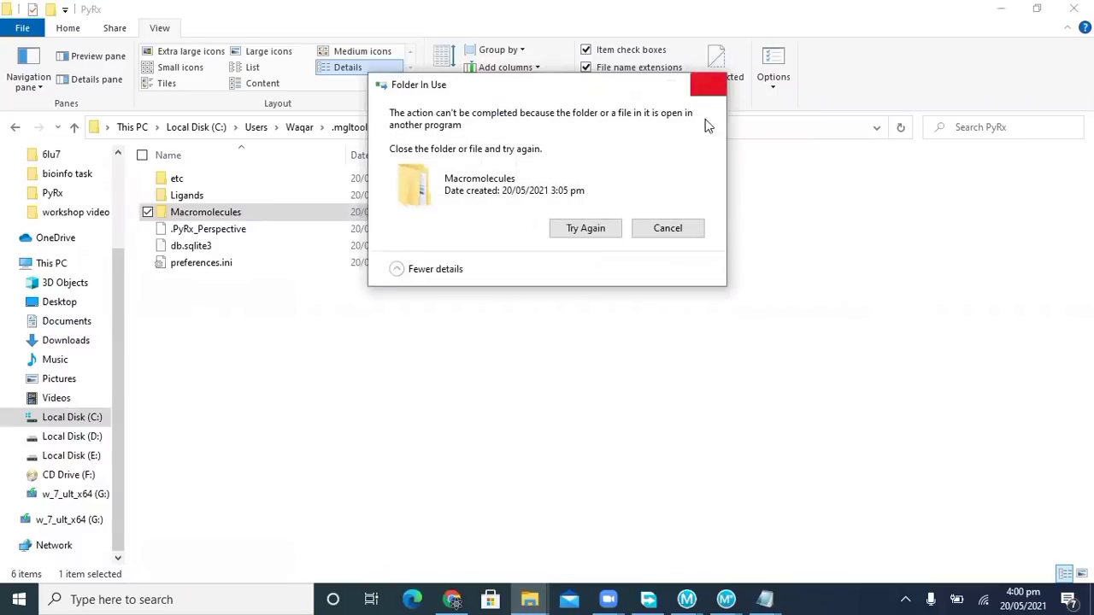
pyautogui.click(708, 84)
# Close both open Notepad windows of ligand_model1_out.pdbqt.
pyautogui.moveTo(765, 596)
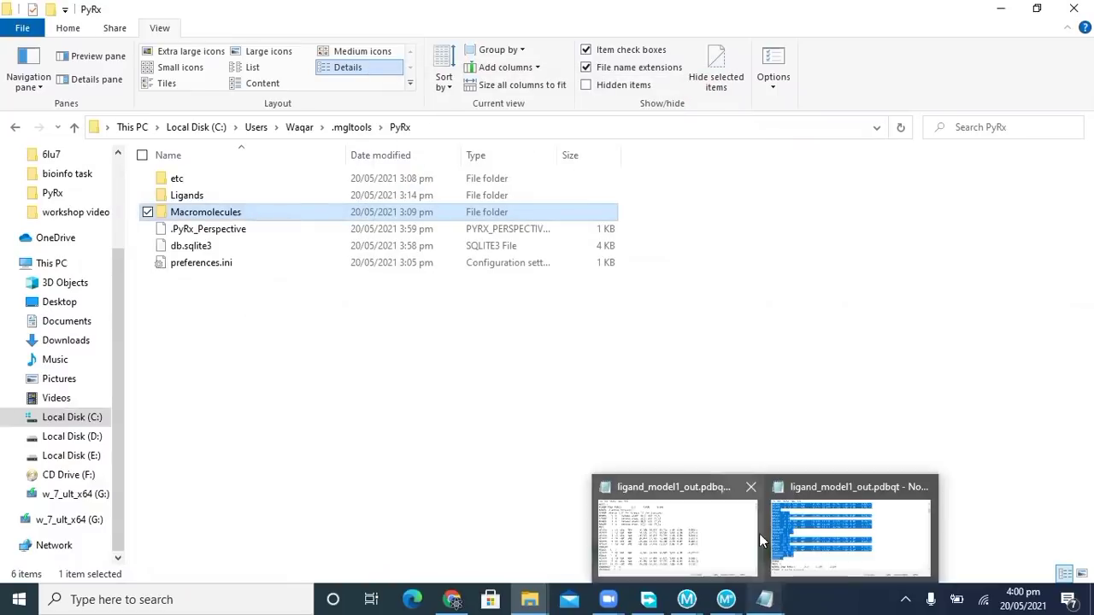
pyautogui.click(748, 488)
pyautogui.click(841, 485)
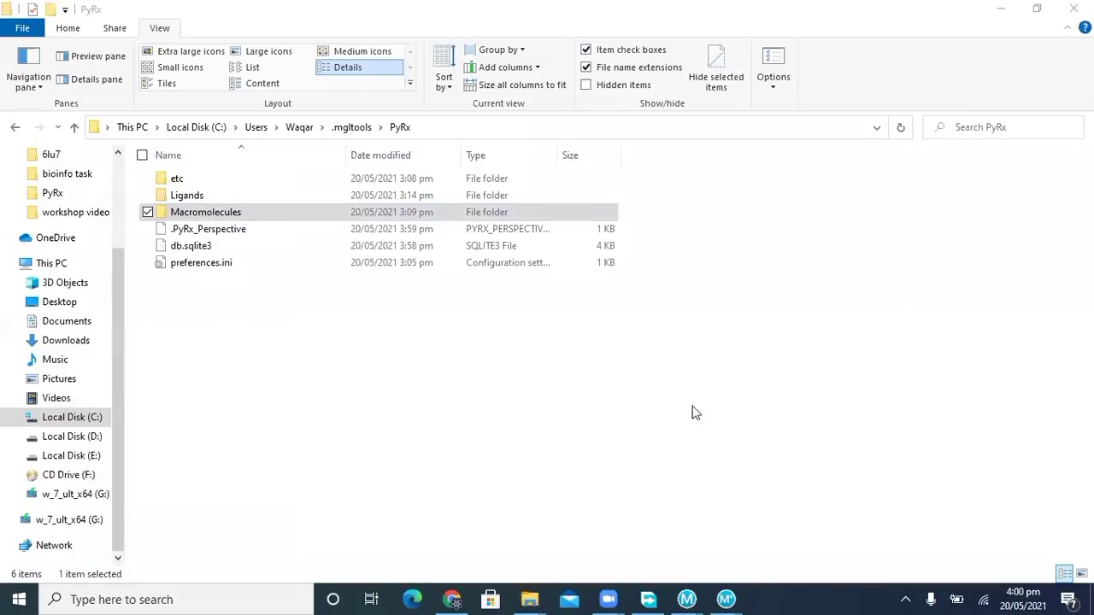
# Delete the Macromolecules and Ligands folders from the PyRx folder.
pyautogui.rightClick(253, 213)
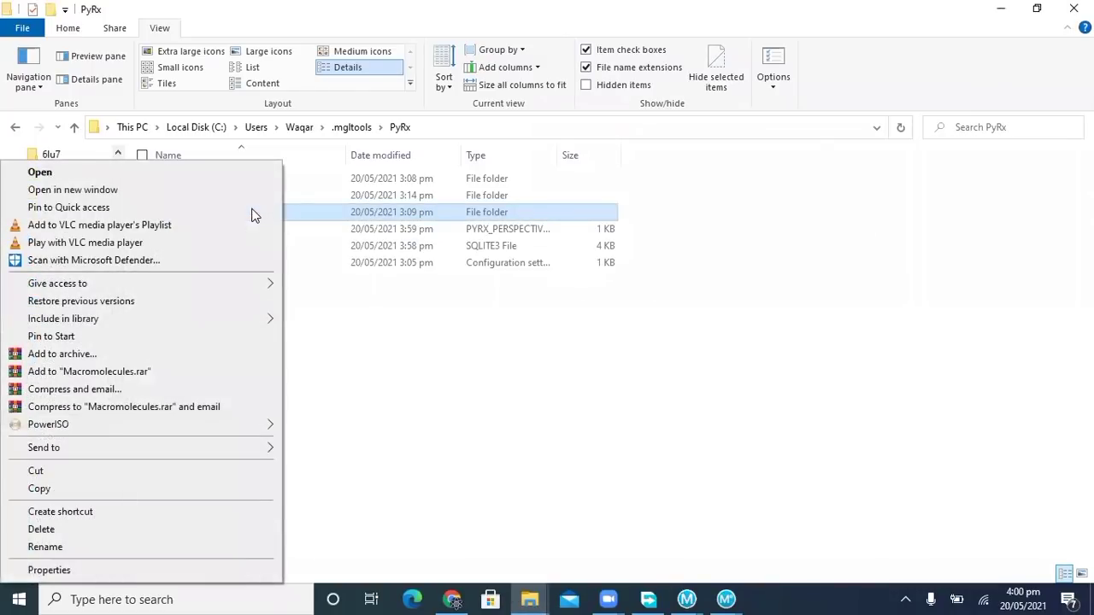
pyautogui.click(43, 530)
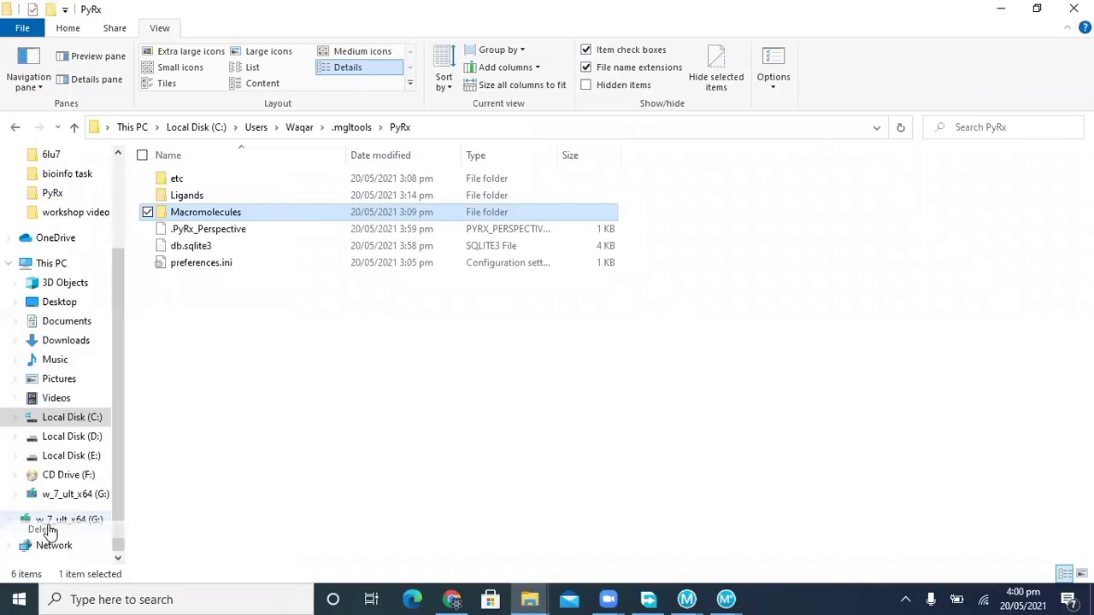
pyautogui.rightClick(182, 197)
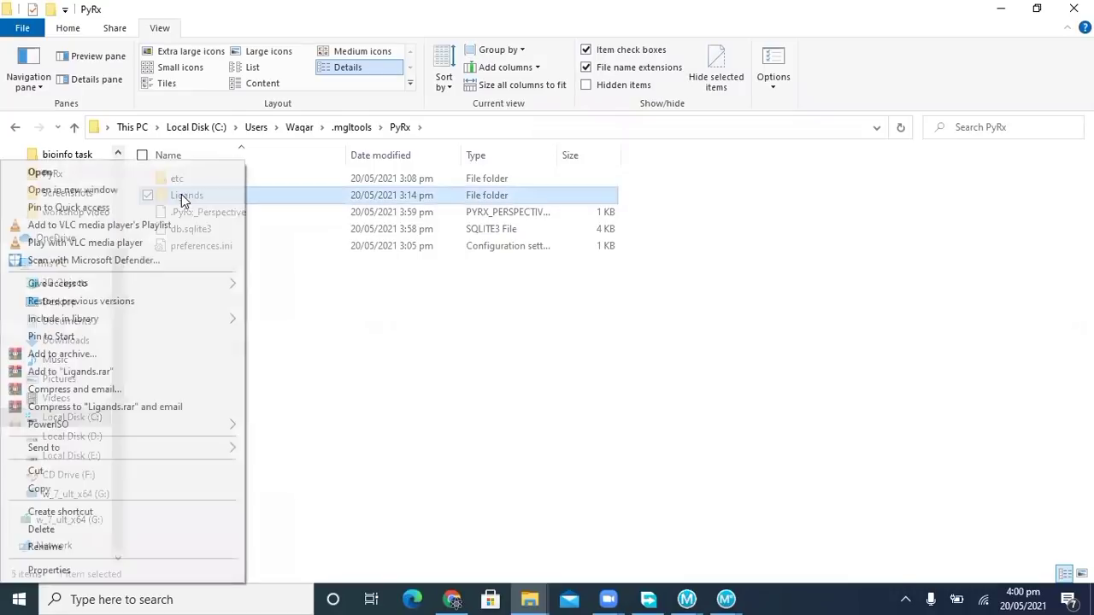
pyautogui.click(41, 530)
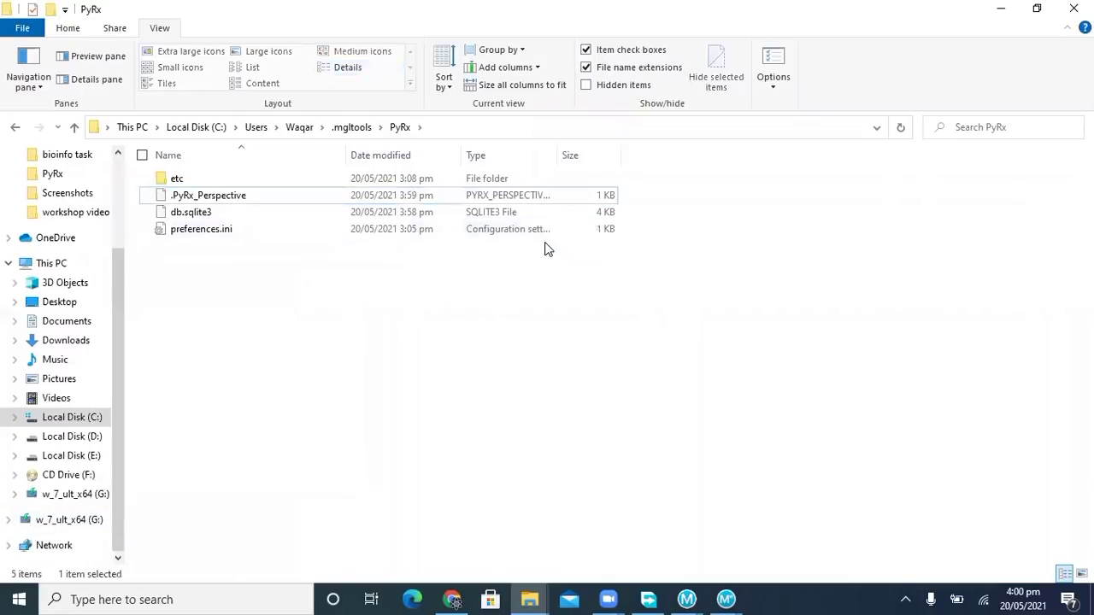
# Launch PyRx and start the Vina Wizard in local execution mode.
pyautogui.click(140, 600)
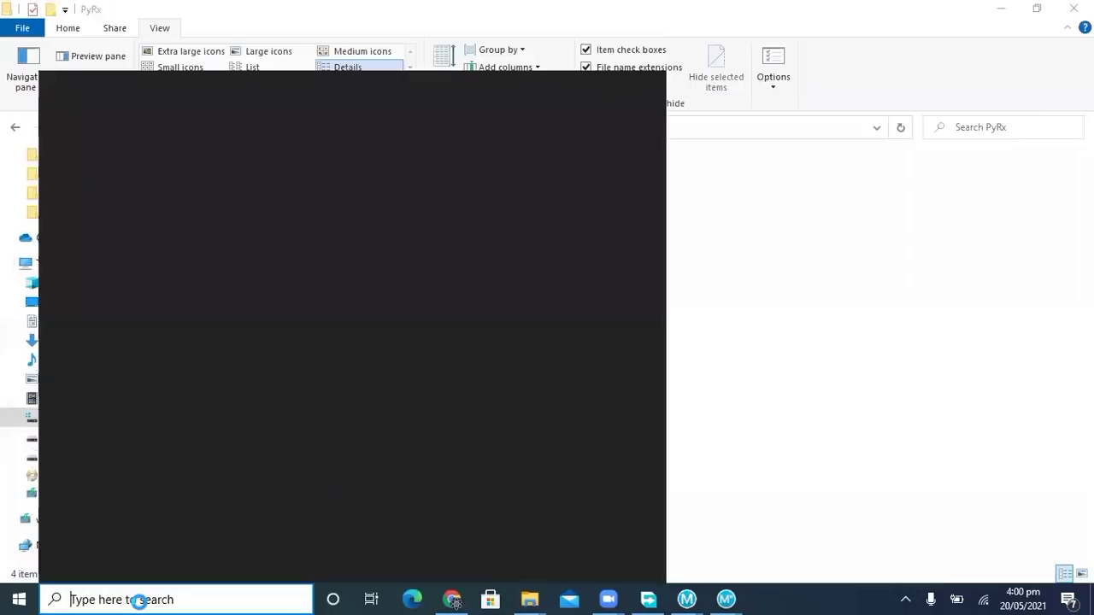
pyautogui.write('pyrx')
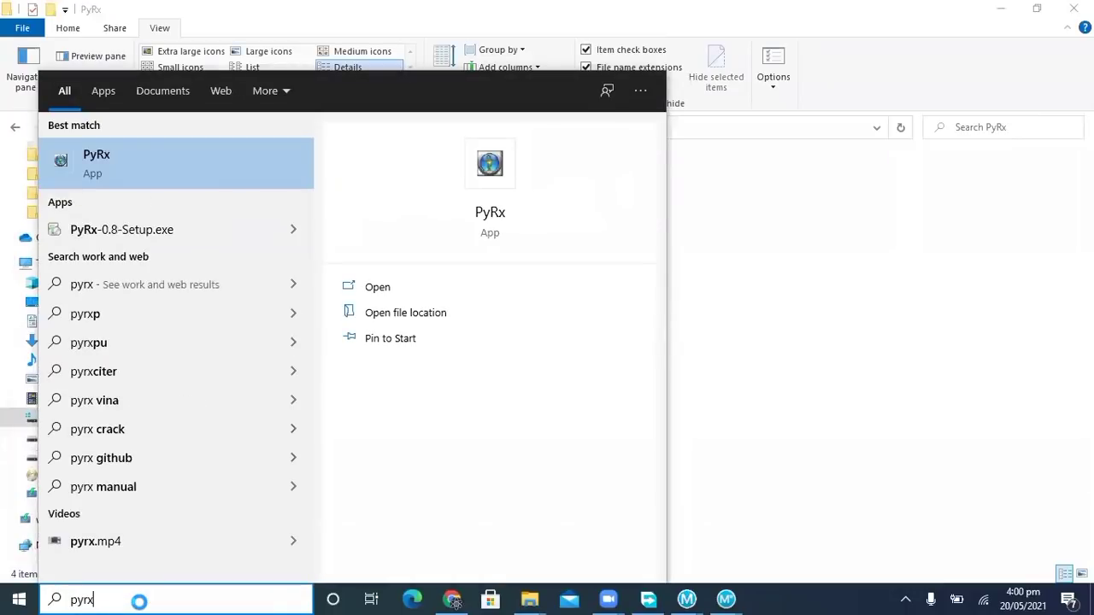
pyautogui.click(167, 165)
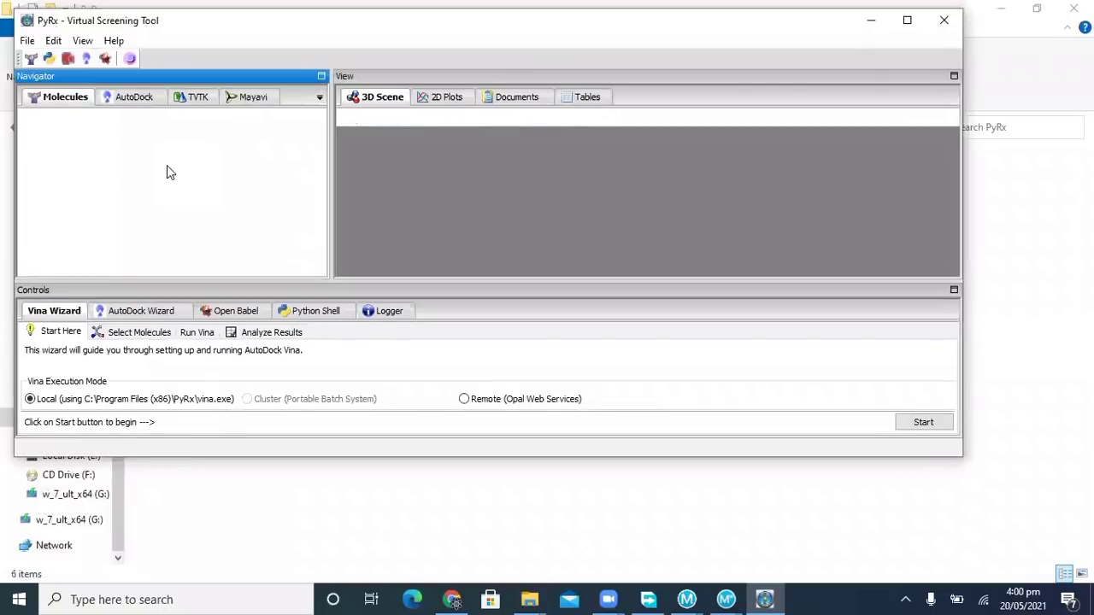
pyautogui.click(63, 313)
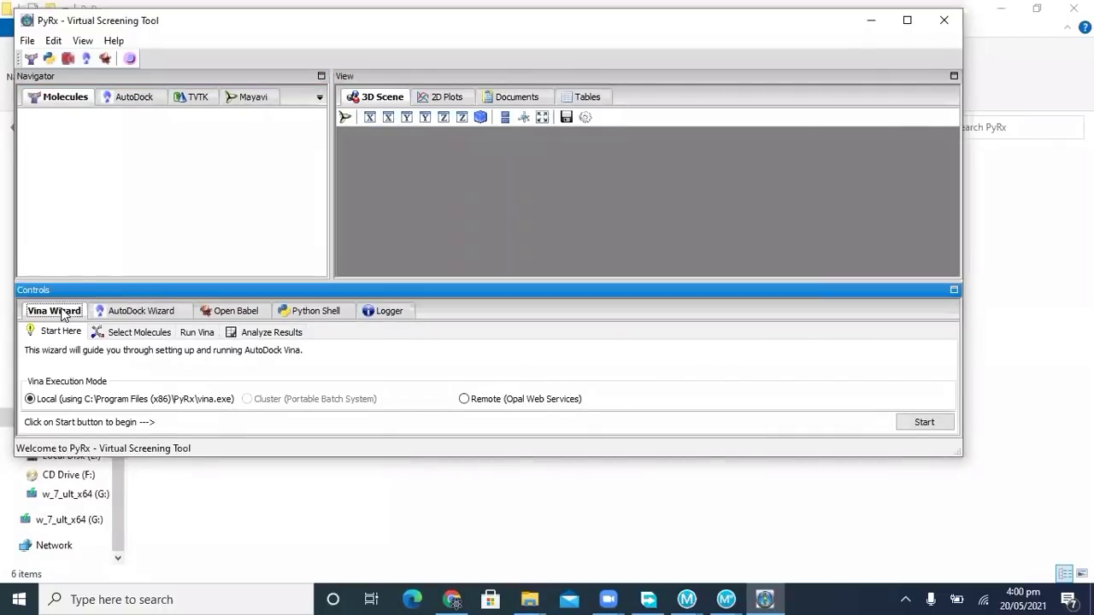
pyautogui.click(924, 421)
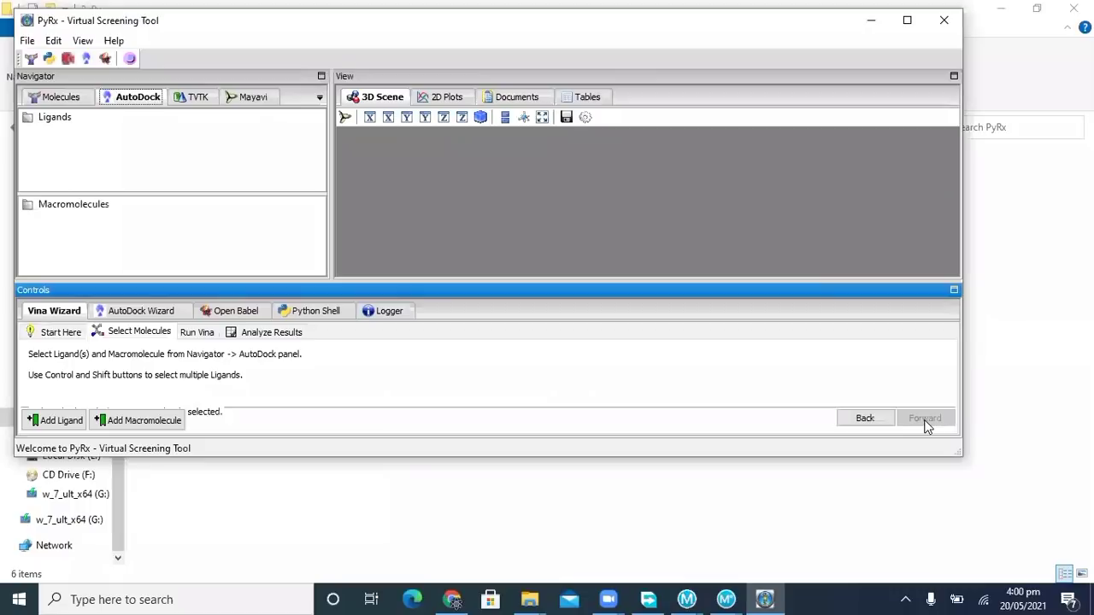
# Add ligand.pdb from the Desktop as the docking ligand.
pyautogui.click(132, 425)
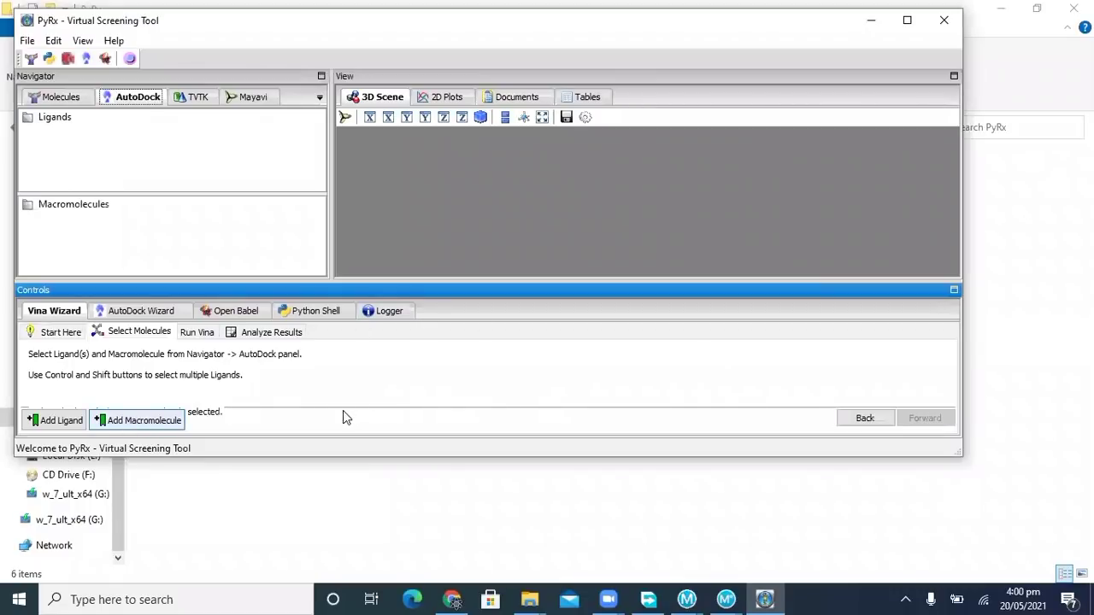
pyautogui.click(53, 421)
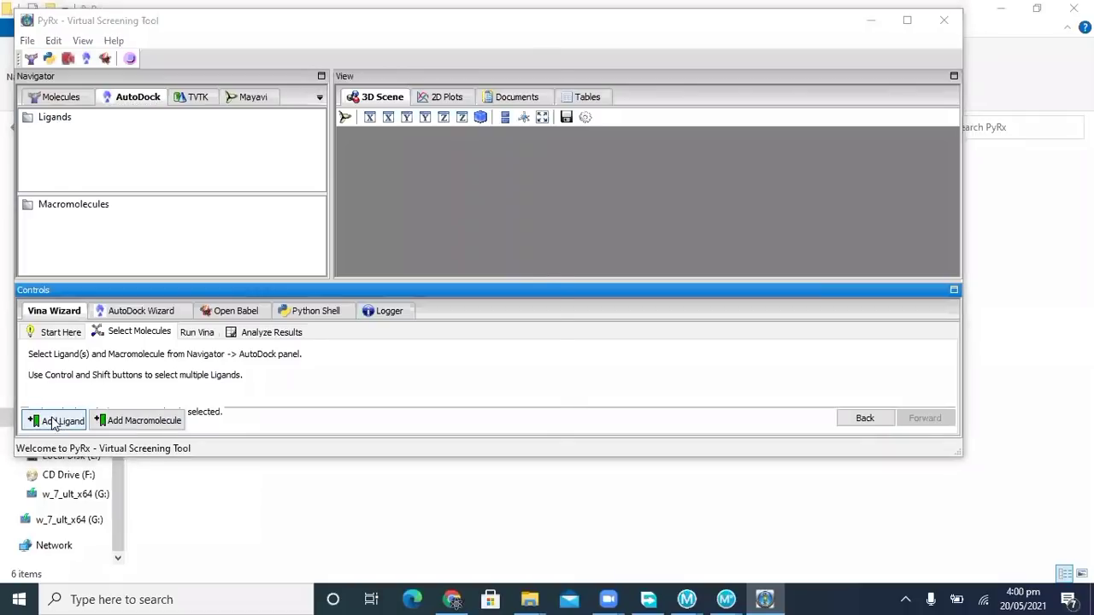
pyautogui.click(104, 191)
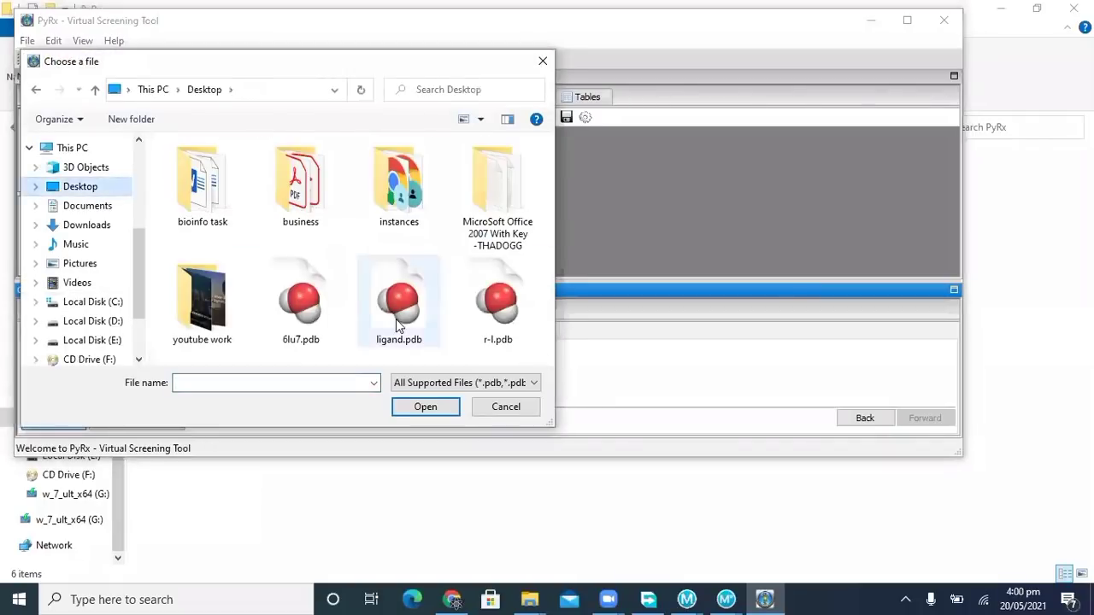
pyautogui.click(399, 312)
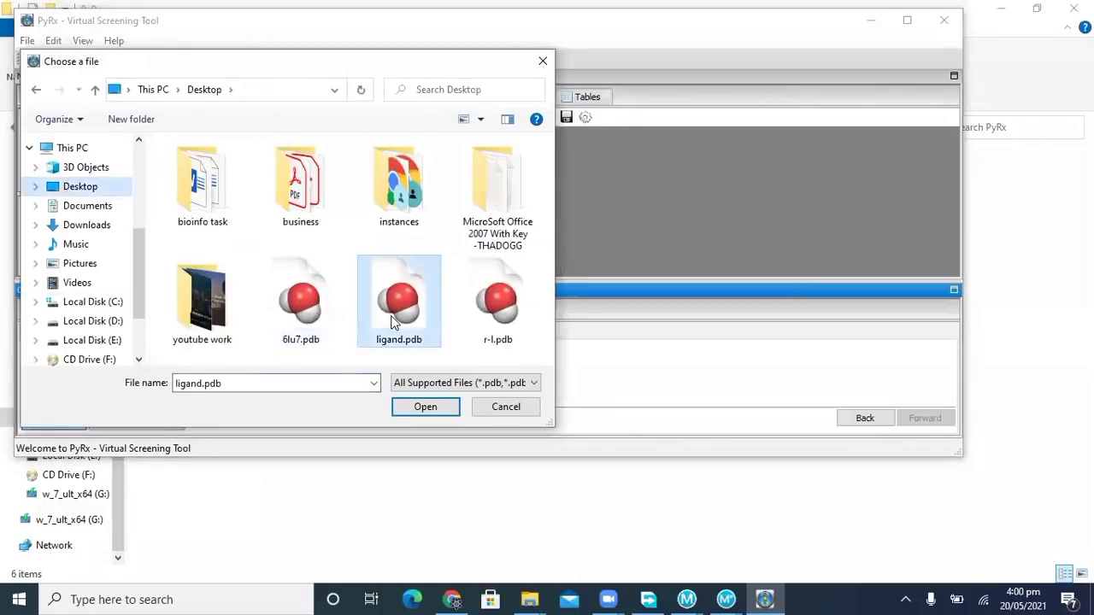
pyautogui.click(426, 407)
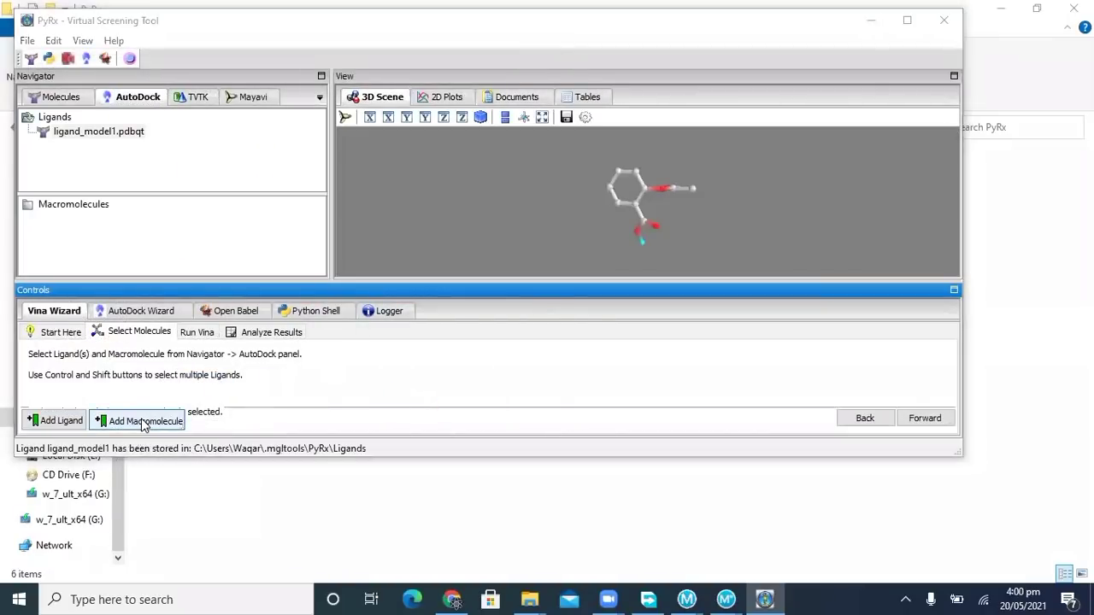
# Add 6lu7.pdb from the Desktop as the docking macromolecule.
pyautogui.click(142, 424)
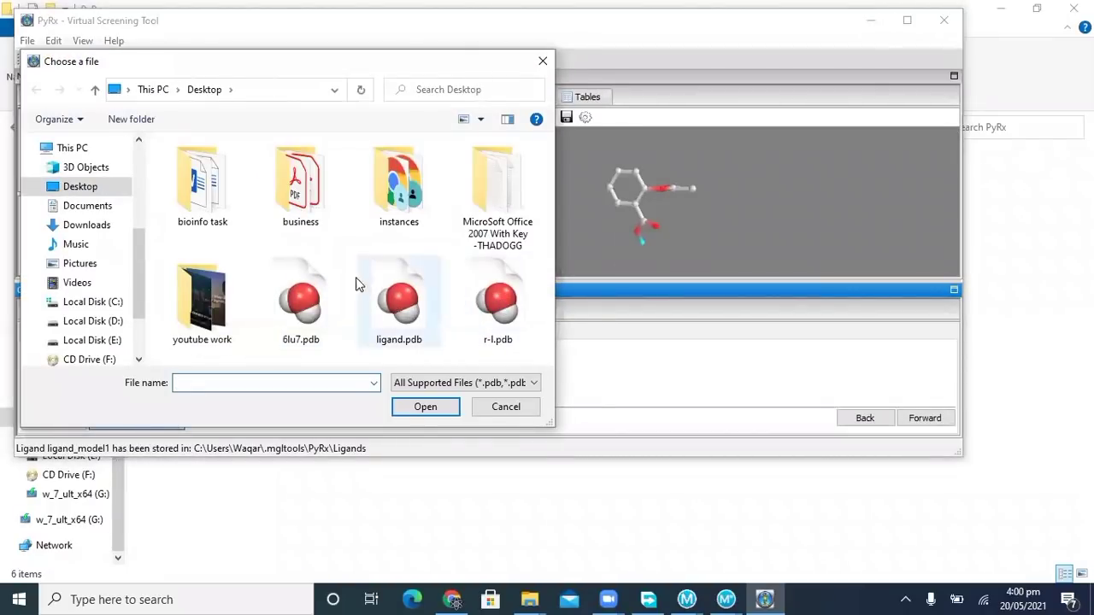
pyautogui.click(321, 287)
pyautogui.click(417, 408)
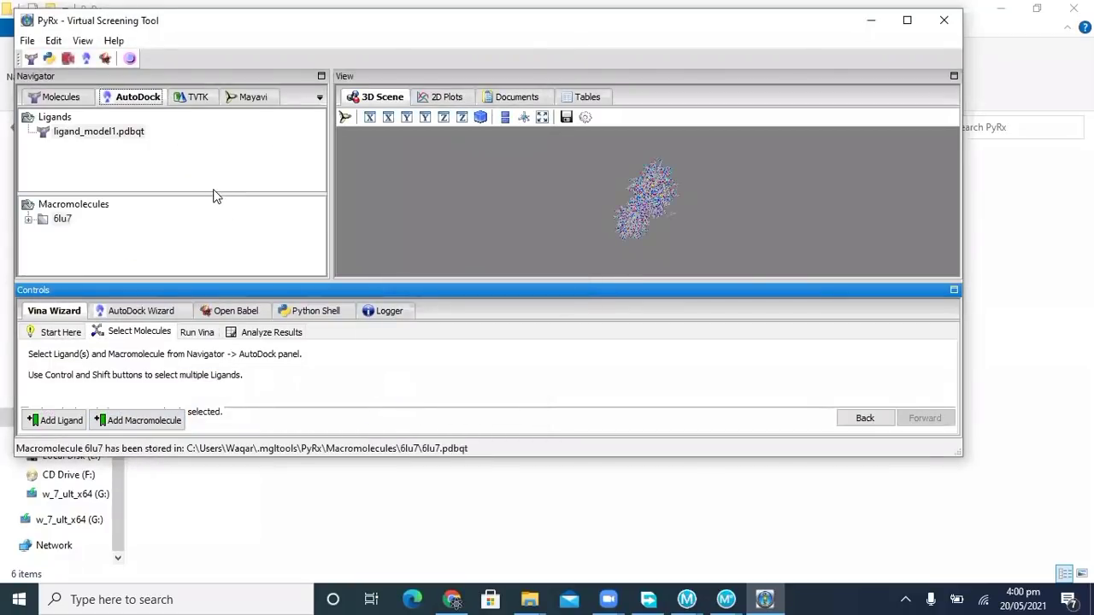
# Expand chain A of the 6lu7 molecule and select residues HIS41 and CYS145.
pyautogui.click(76, 99)
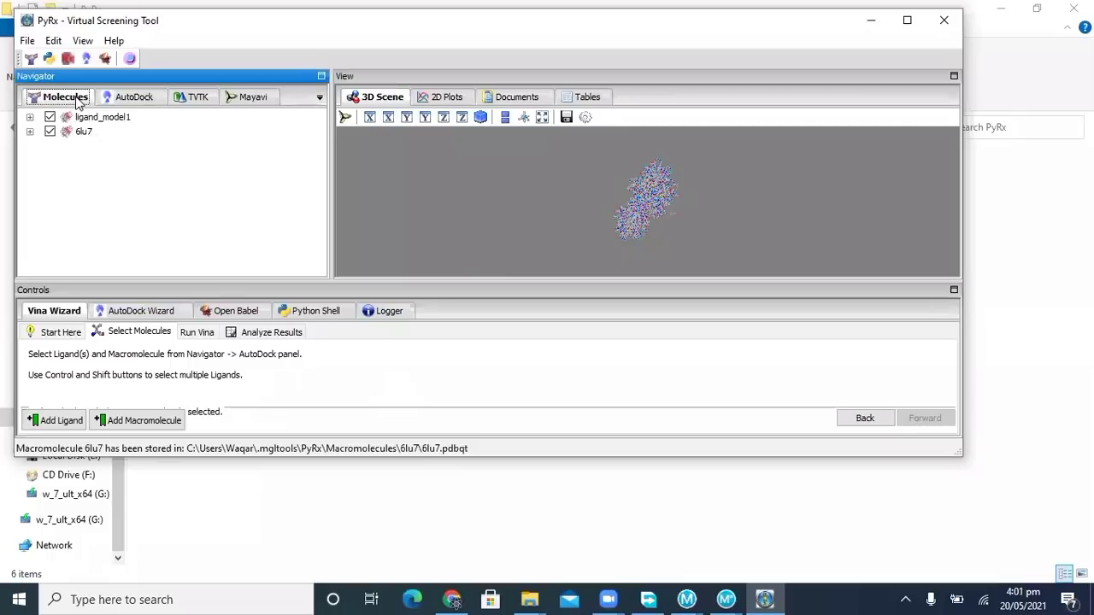
pyautogui.click(30, 132)
pyautogui.click(41, 147)
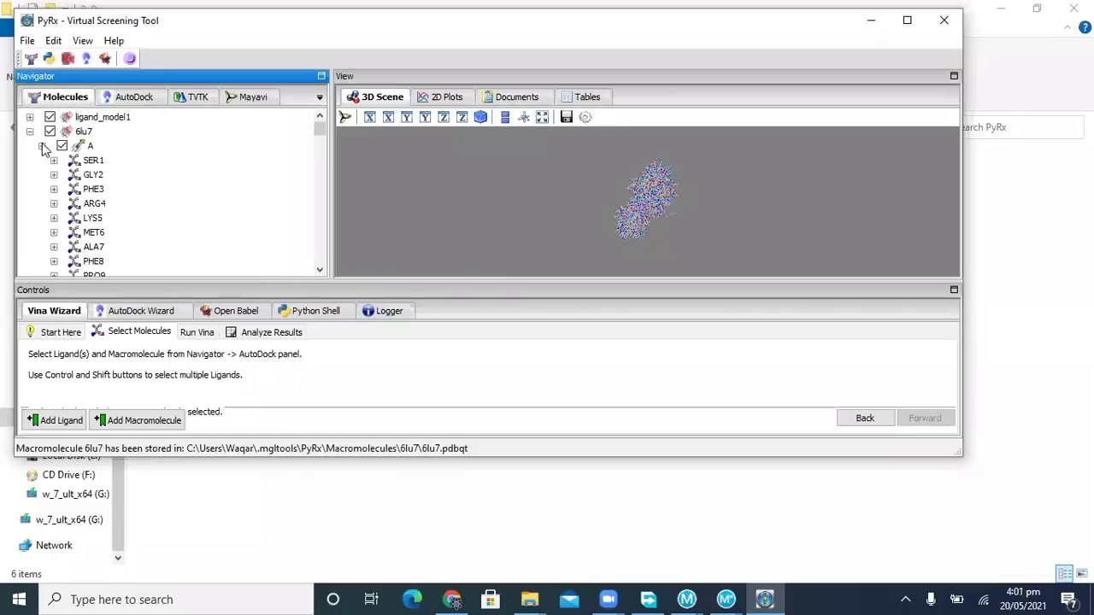
pyautogui.moveTo(316, 131); pyautogui.dragTo(320, 150)
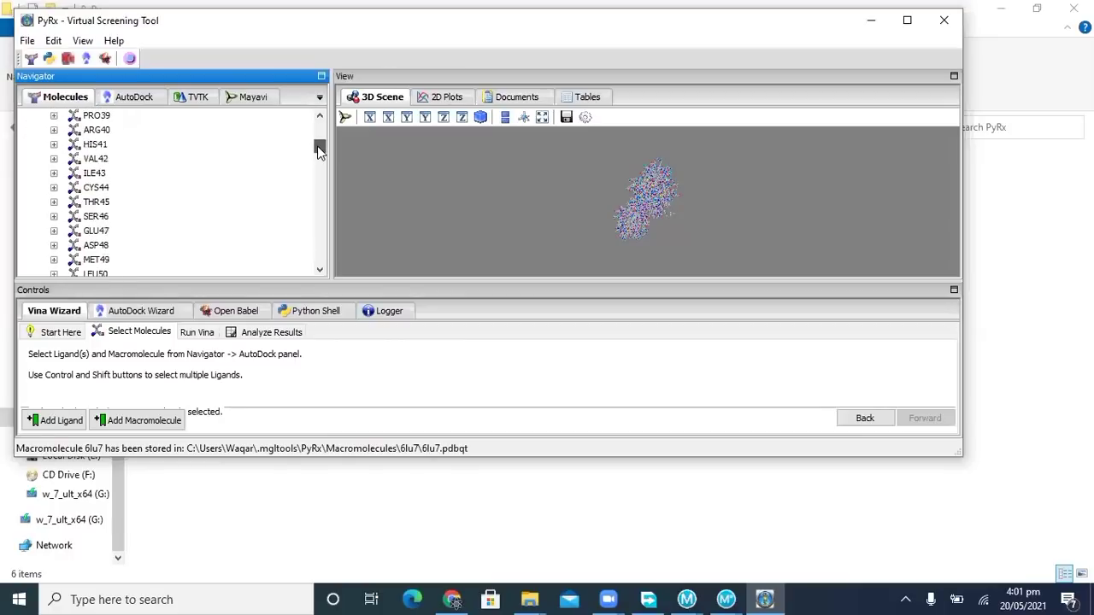
pyautogui.click(101, 146)
pyautogui.moveTo(321, 148); pyautogui.dragTo(321, 191)
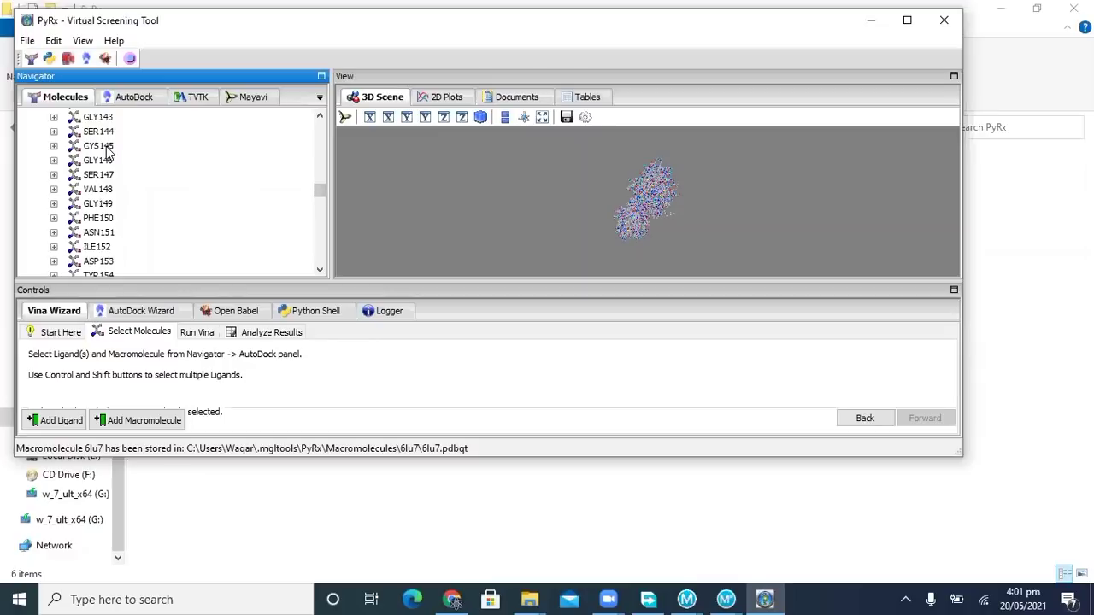
pyautogui.click(106, 147)
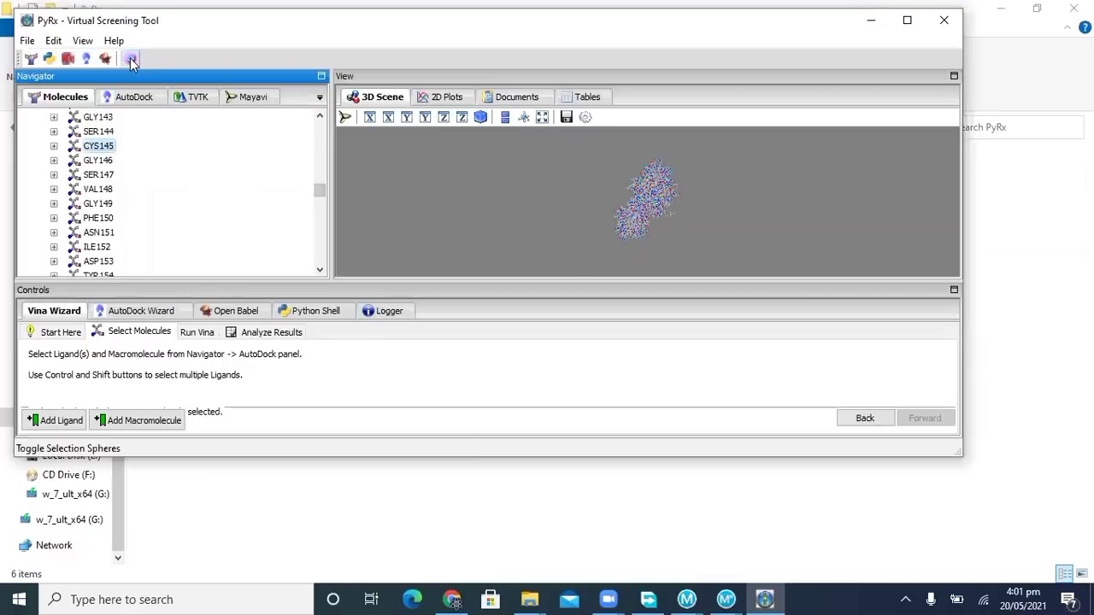
# Display selection spheres on the selected residues and view the 3D scene in full screen.
pyautogui.click(542, 118)
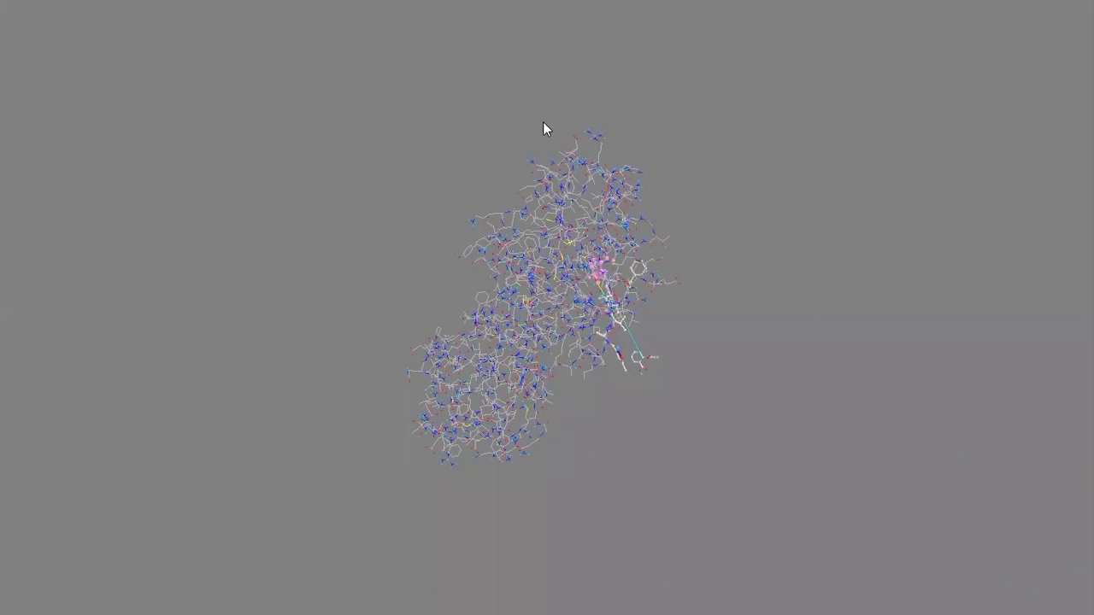